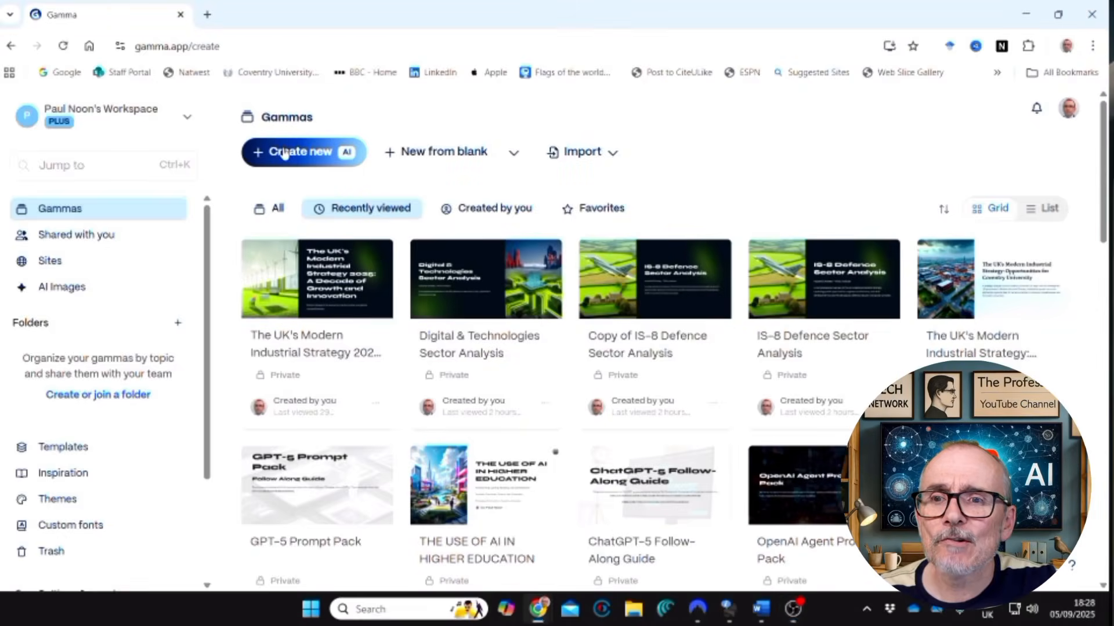
# Start a new presentation from pasted text and paste the copied skills report as its content.
pyautogui.click(297, 363)
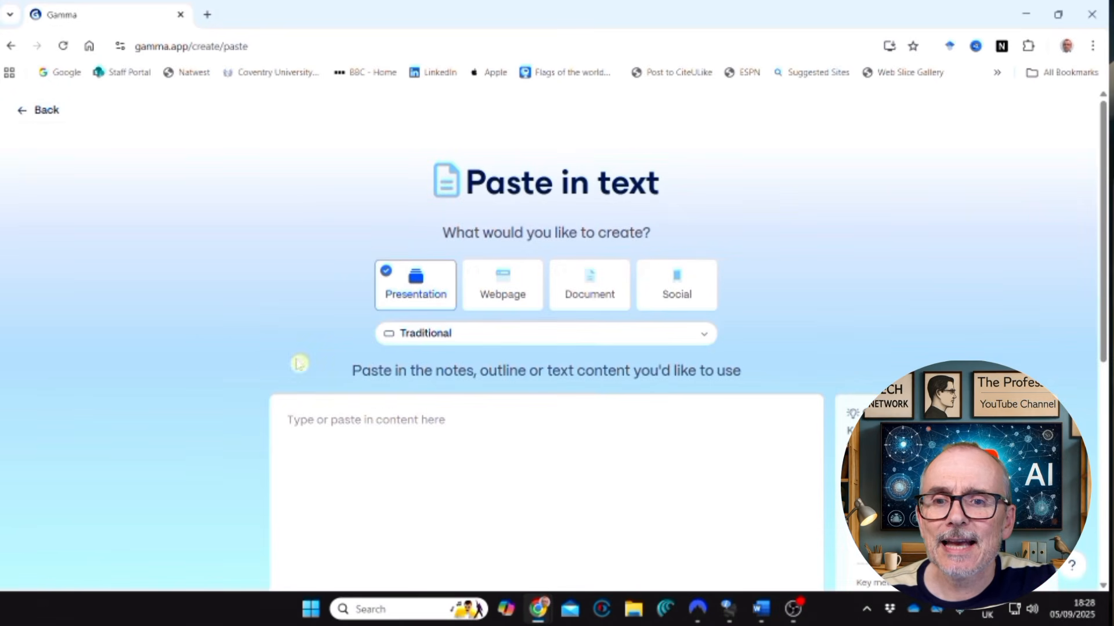
pyautogui.rightClick(294, 422)
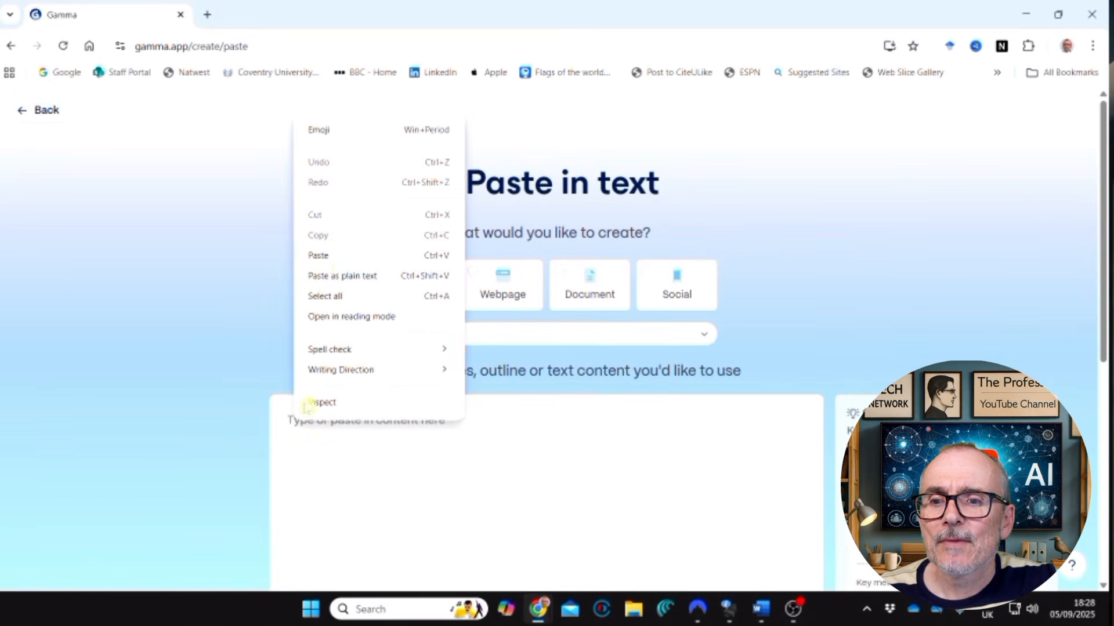
pyautogui.click(338, 255)
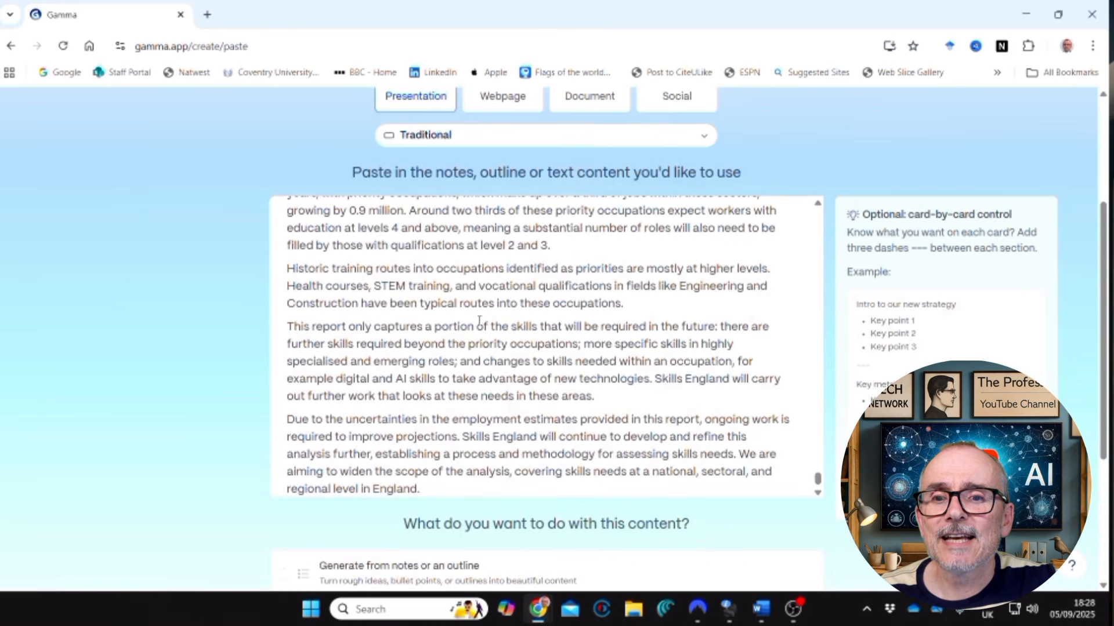
# Choose to summarize the pasted long text and continue to the prompt editor.
pyautogui.scroll(10, 483, 315)
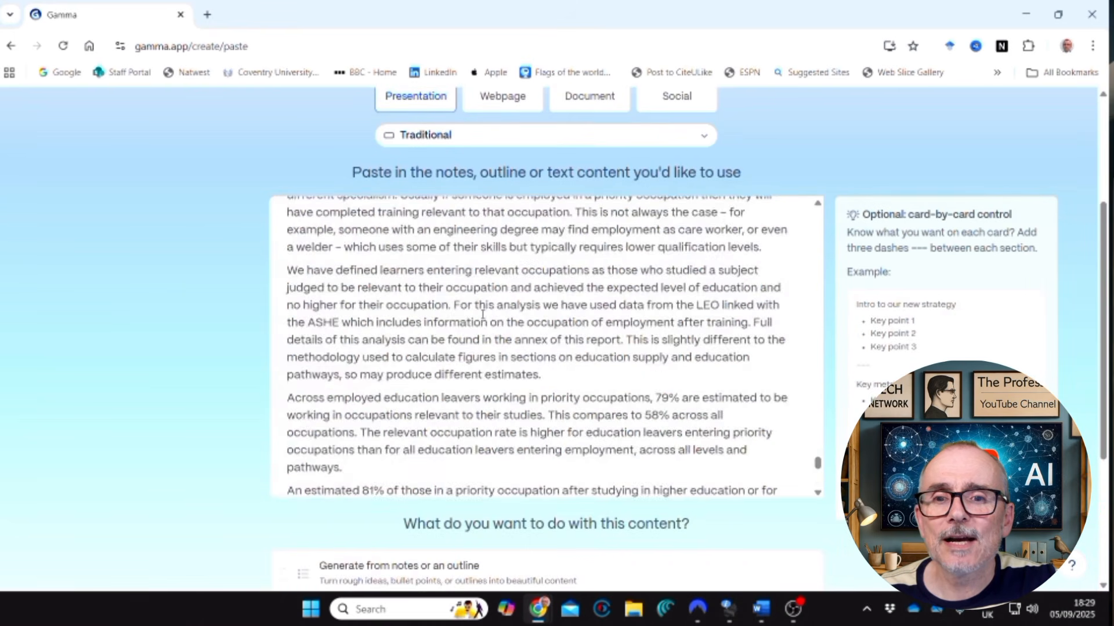
pyautogui.scroll(10, 483, 315)
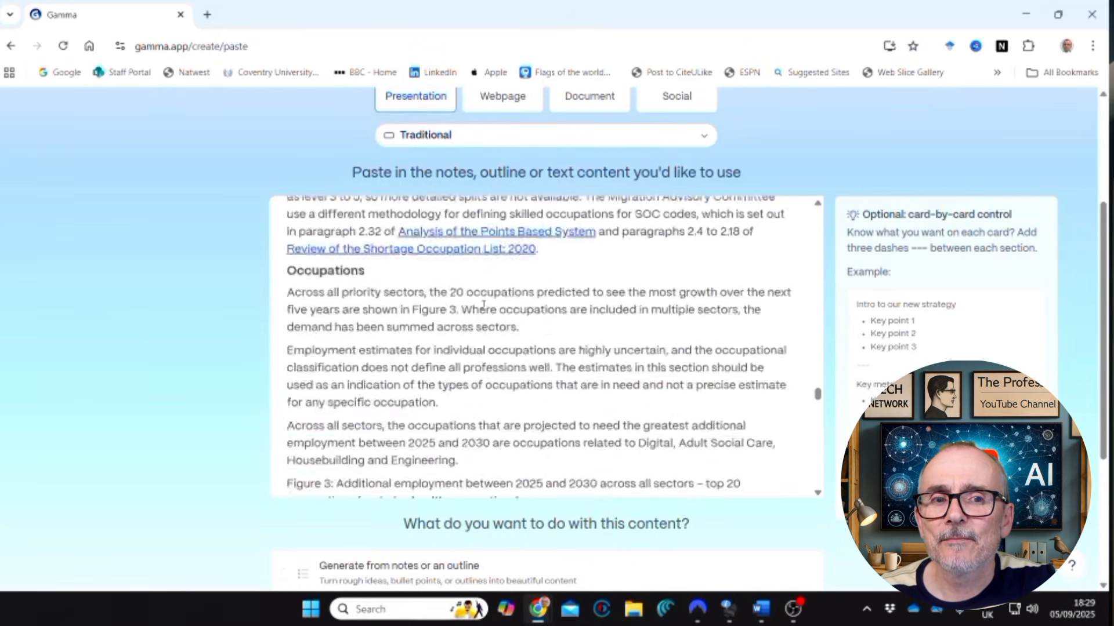
pyautogui.scroll(10, 483, 305)
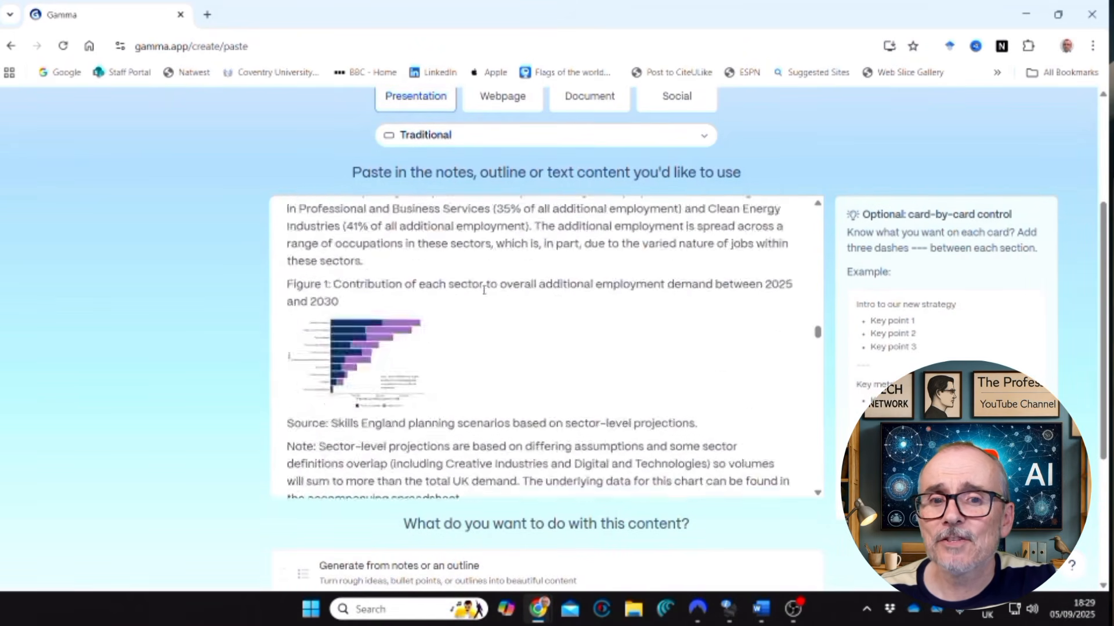
pyautogui.scroll(10, 483, 290)
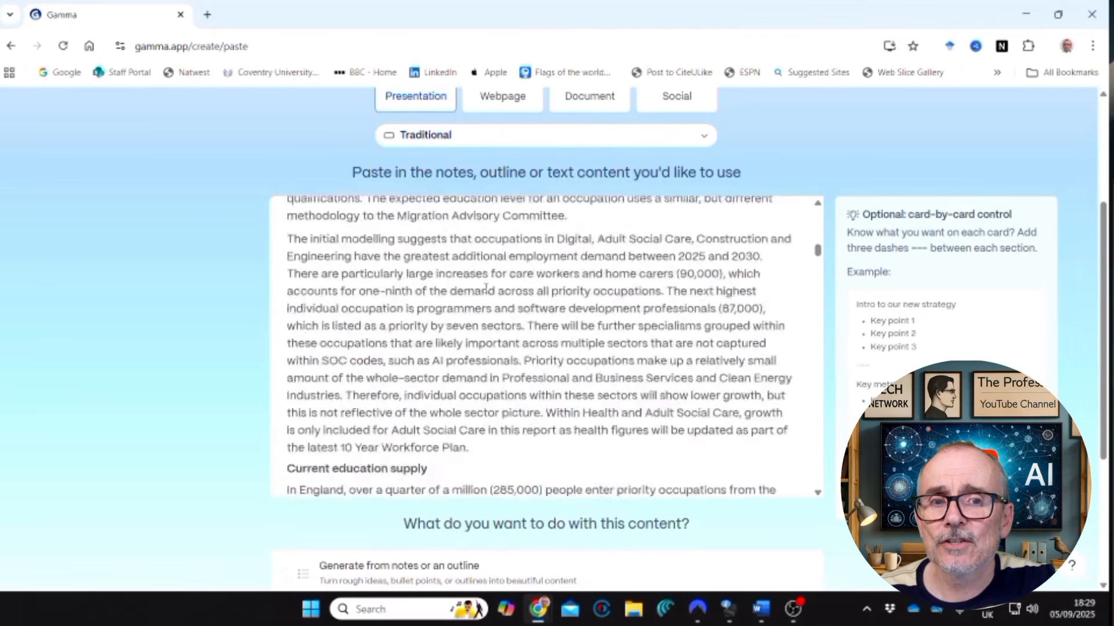
pyautogui.scroll(5, 485, 286)
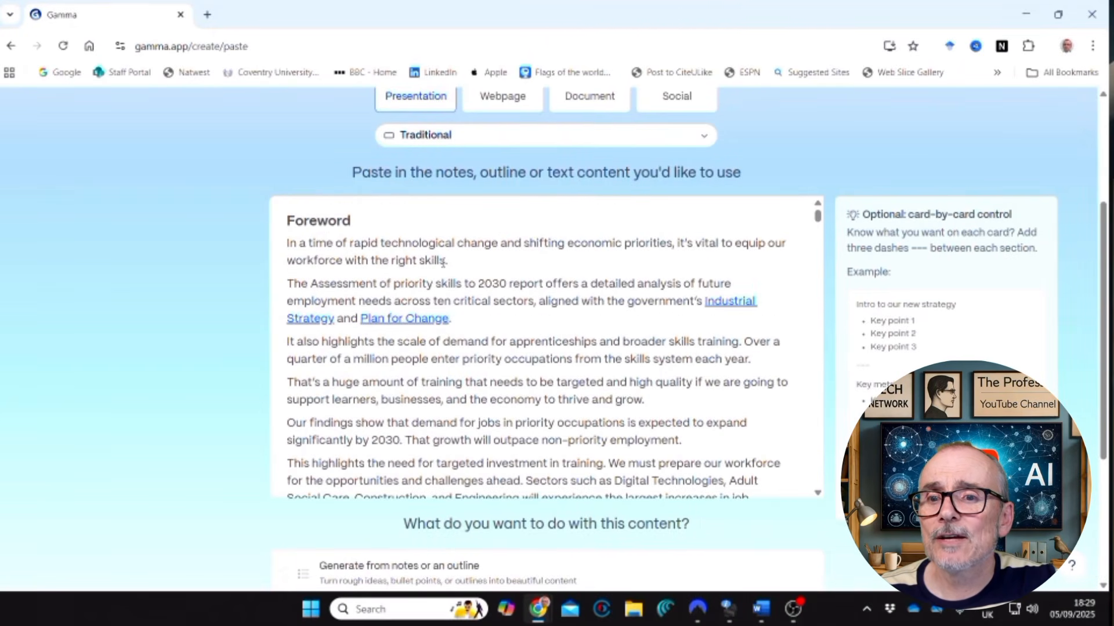
pyautogui.scroll(-15, 442, 262)
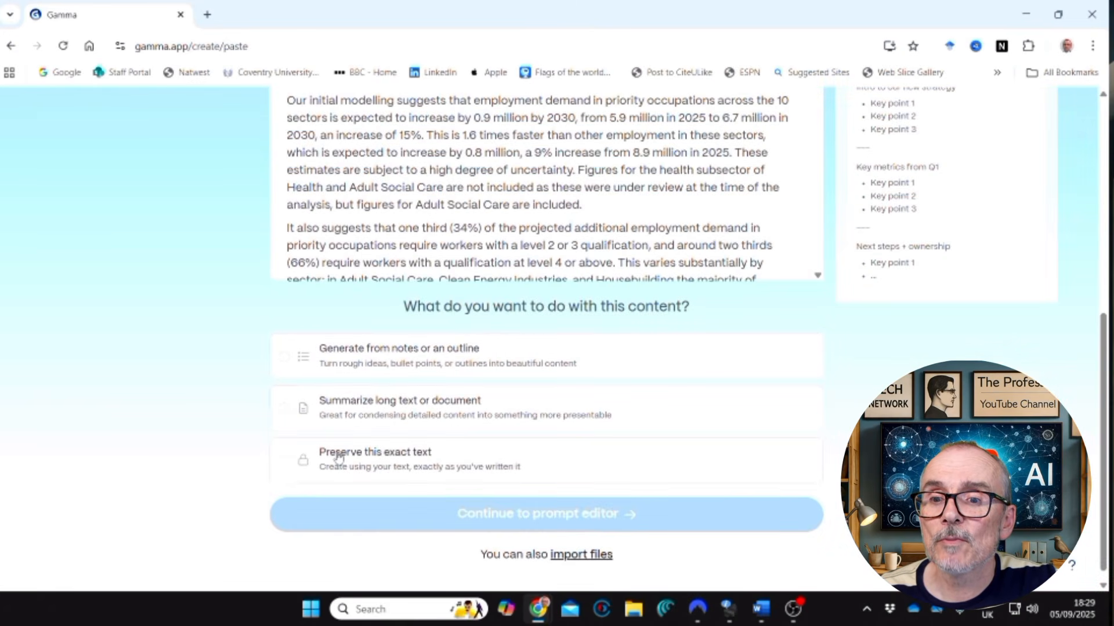
pyautogui.click(284, 412)
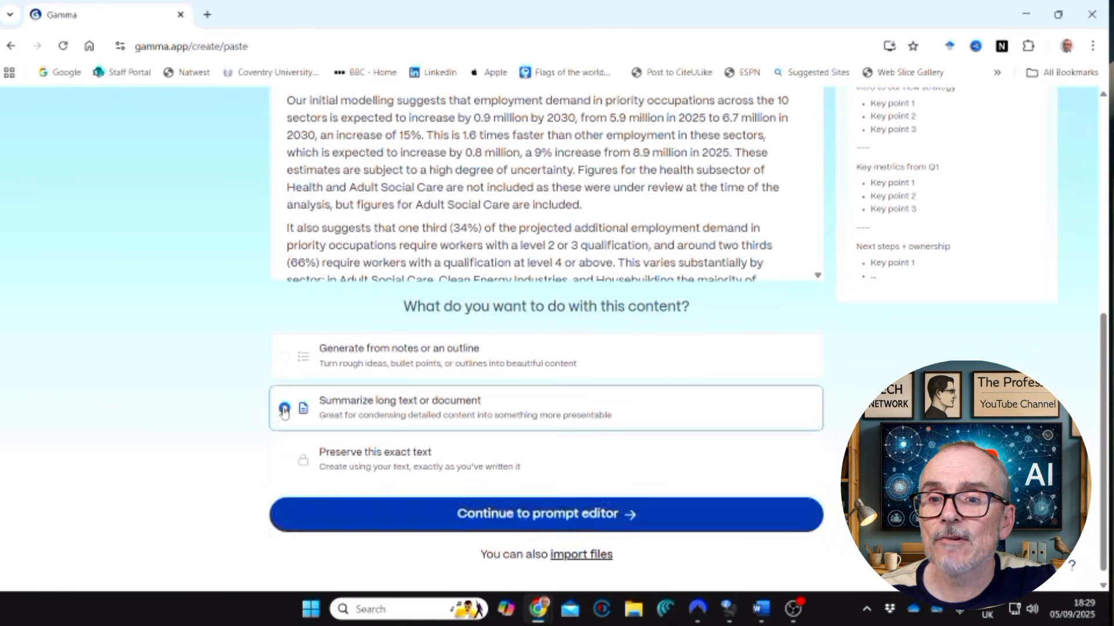
pyautogui.click(530, 510)
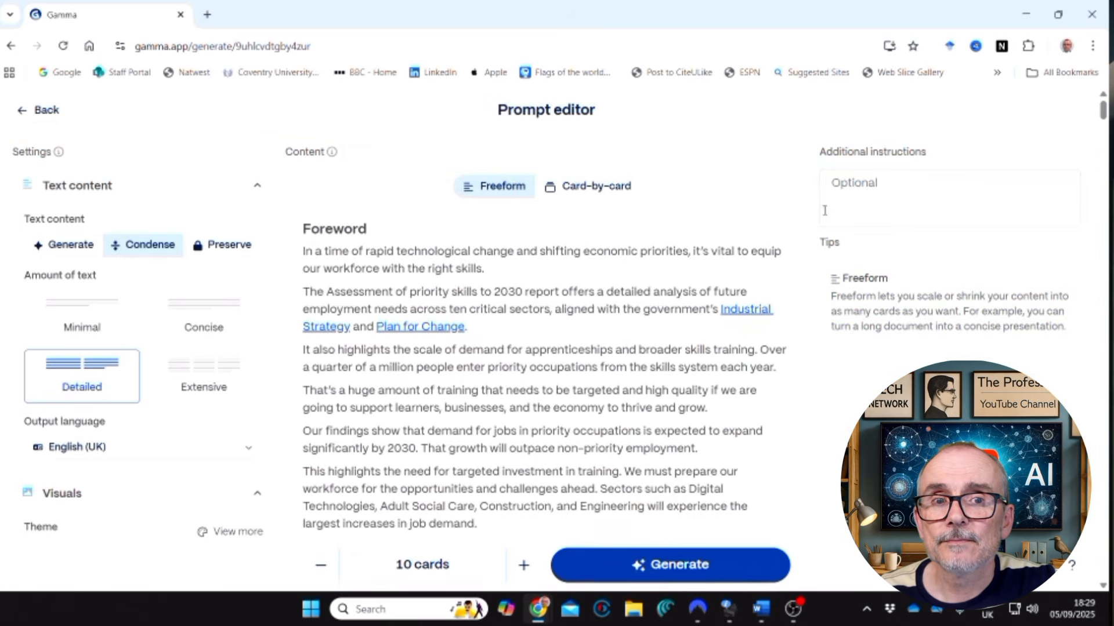
# Add the additional instruction "create 6 slides for an executive briefing".
pyautogui.click(838, 182)
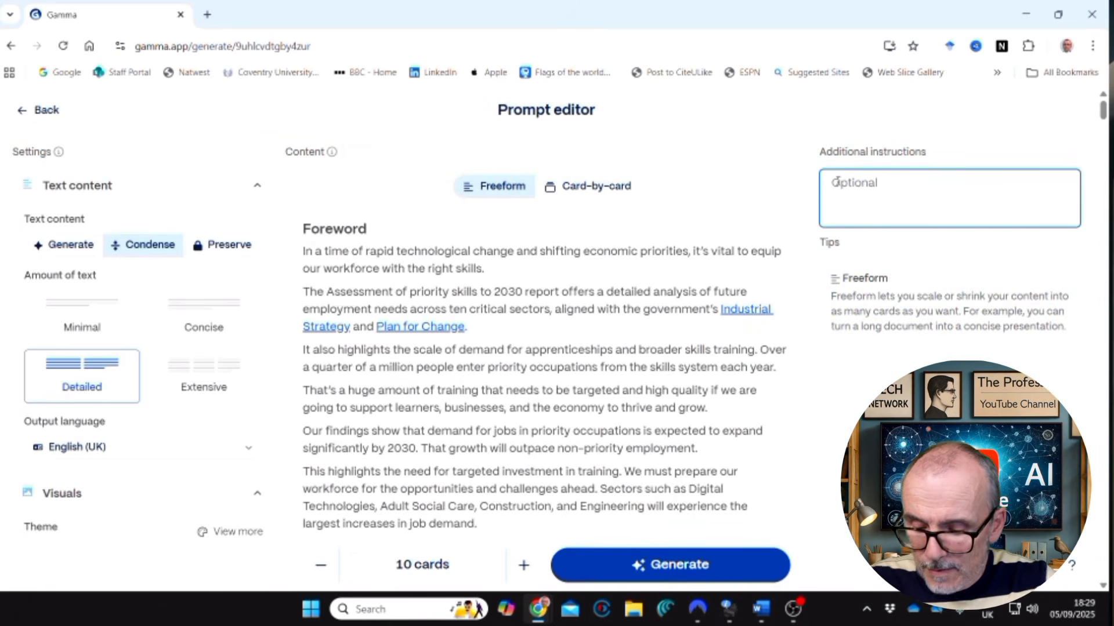
pyautogui.write('C')
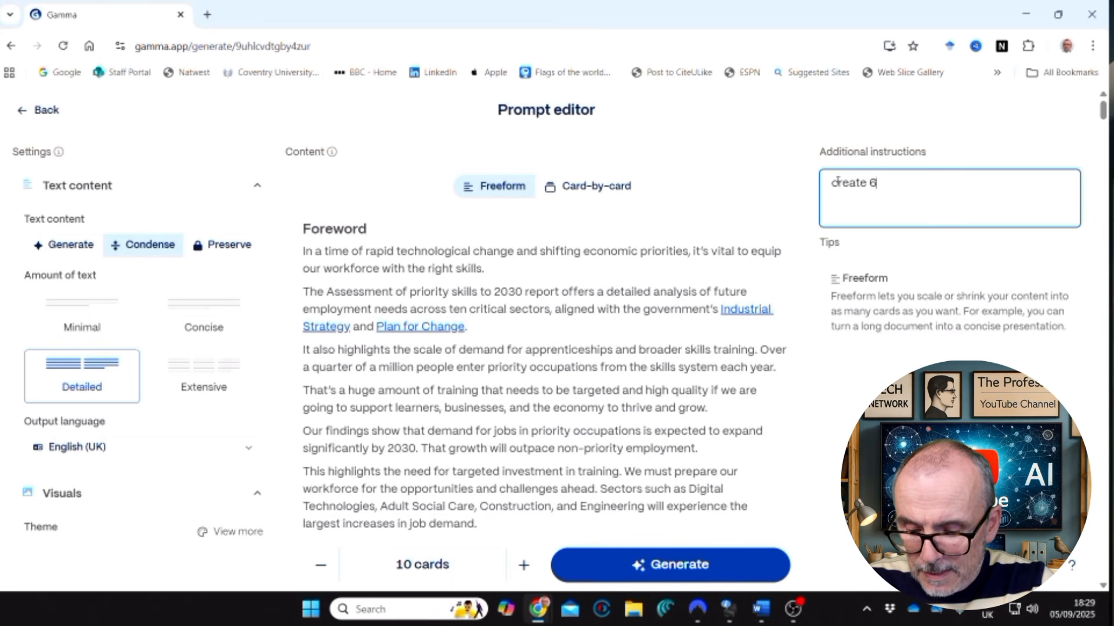
pyautogui.write('reate 6 slides for an executive briefing')
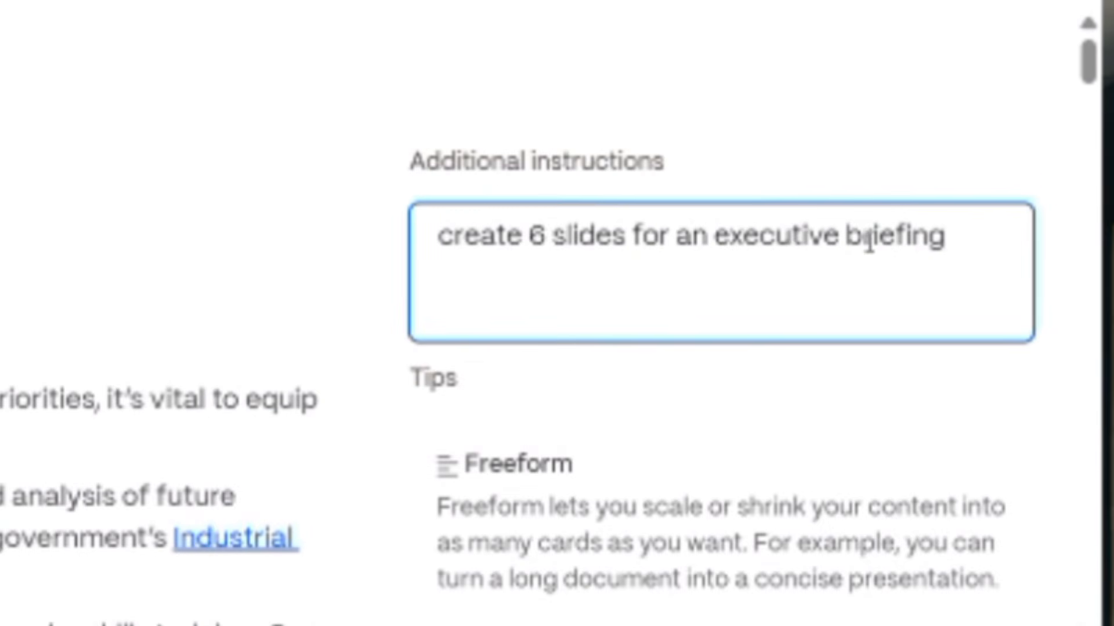
# Set the presentation theme to the standard Snowball theme and generate the presentation.
pyautogui.scroll(-4, 69, 468)
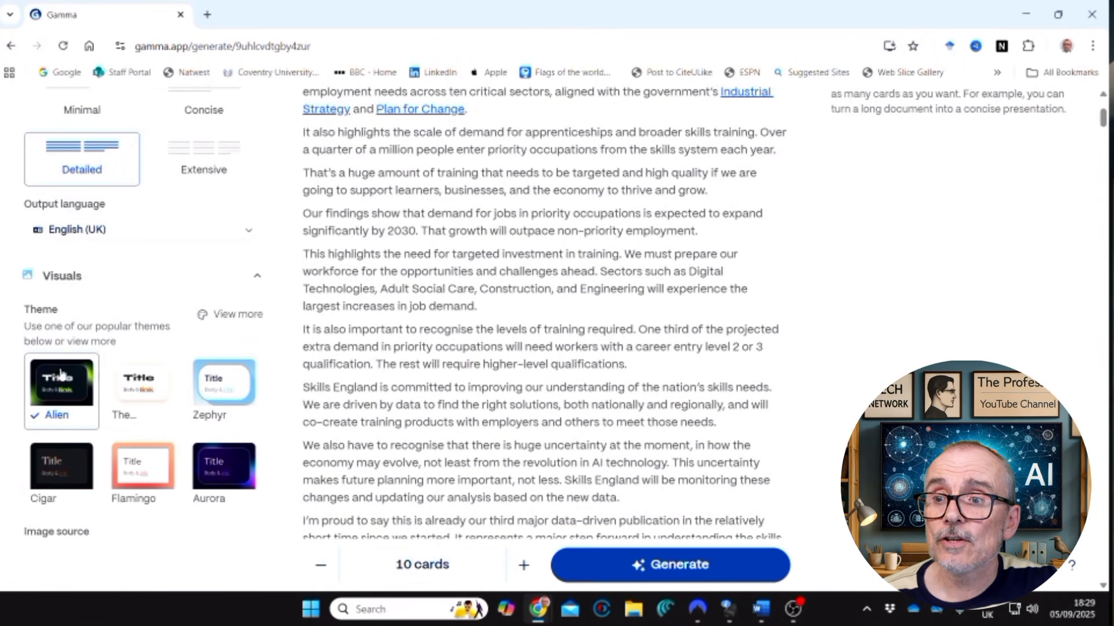
pyautogui.click(234, 316)
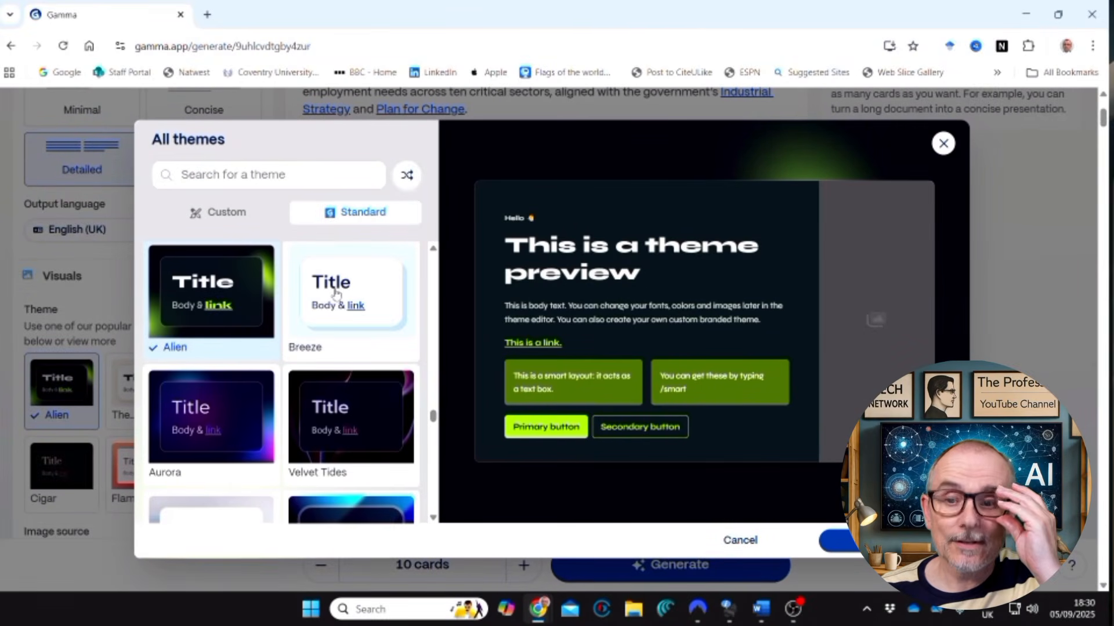
pyautogui.scroll(-5, 341, 316)
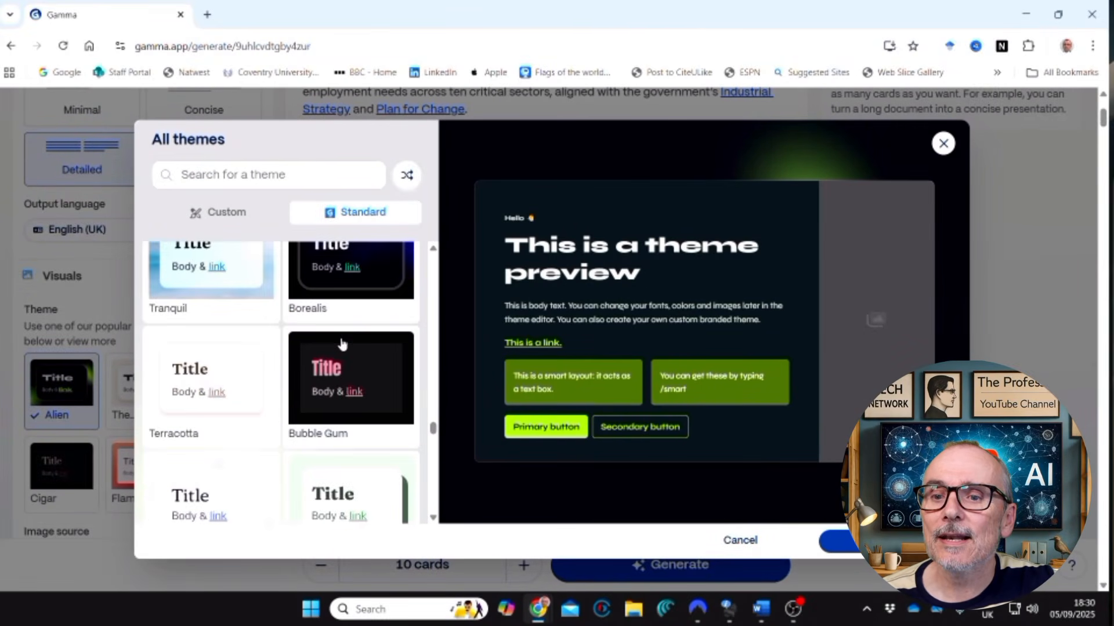
pyautogui.scroll(1, 341, 346)
pyautogui.scroll(-4, 334, 359)
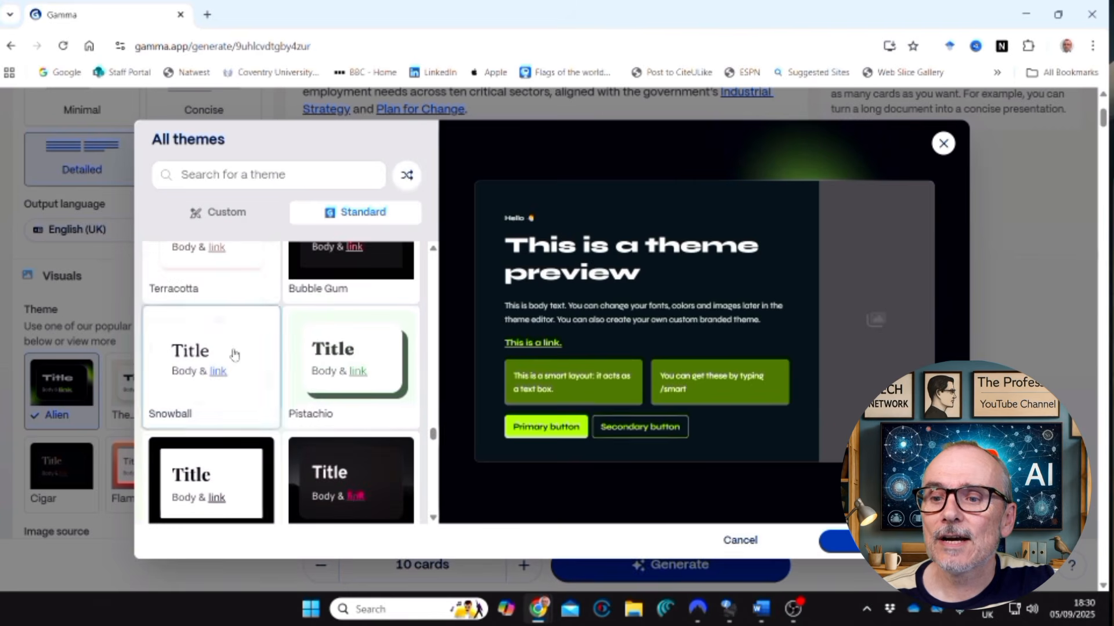
pyautogui.click(235, 354)
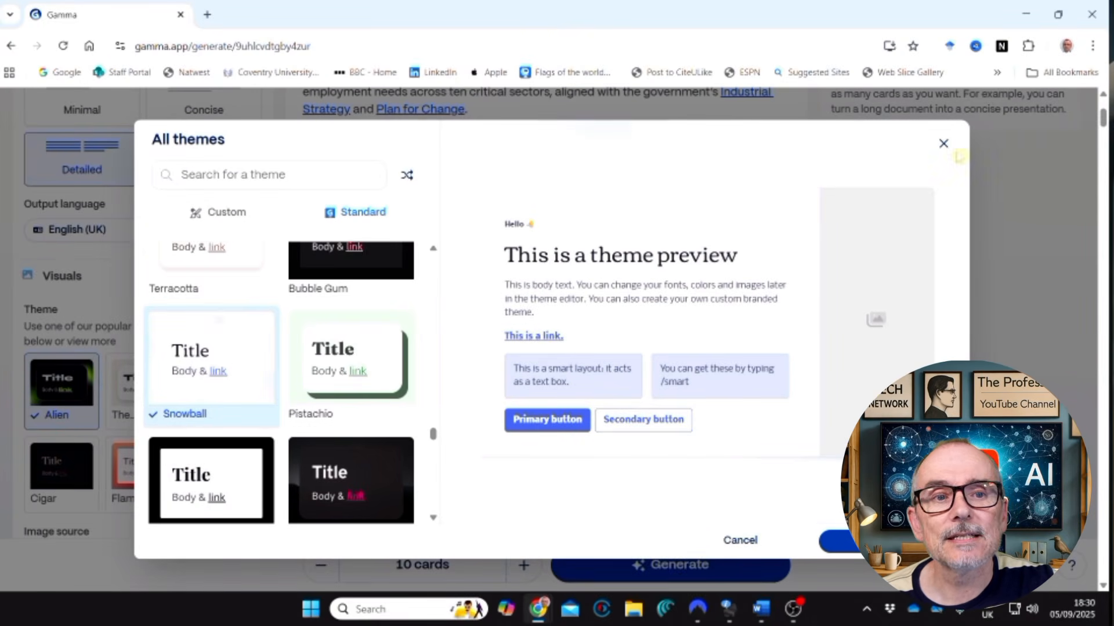
pyautogui.click(838, 542)
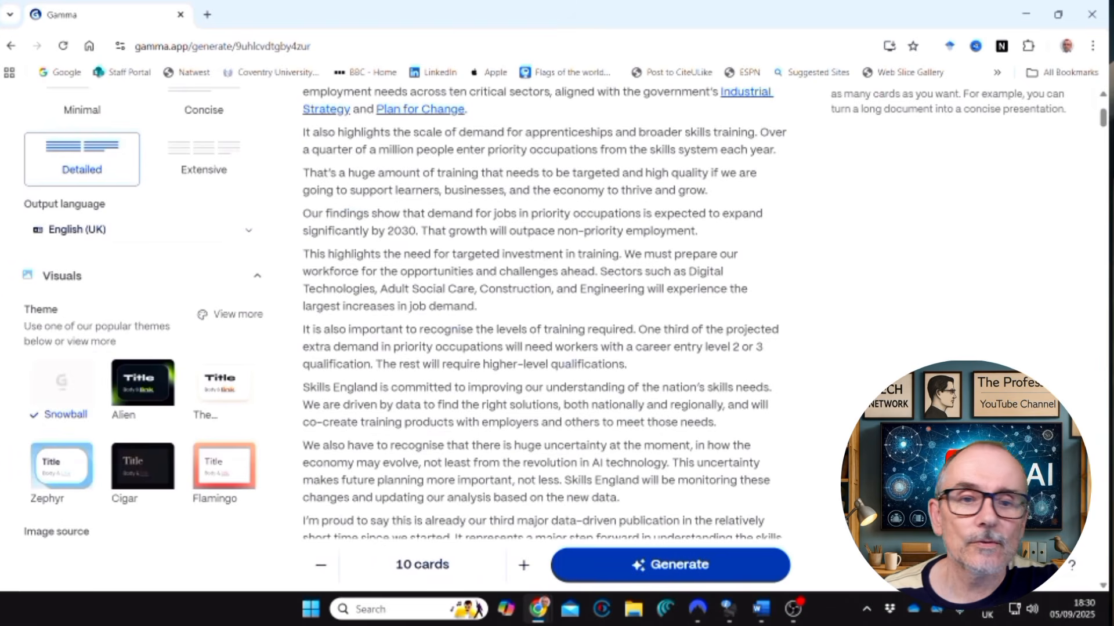
pyautogui.scroll(-12, 507, 380)
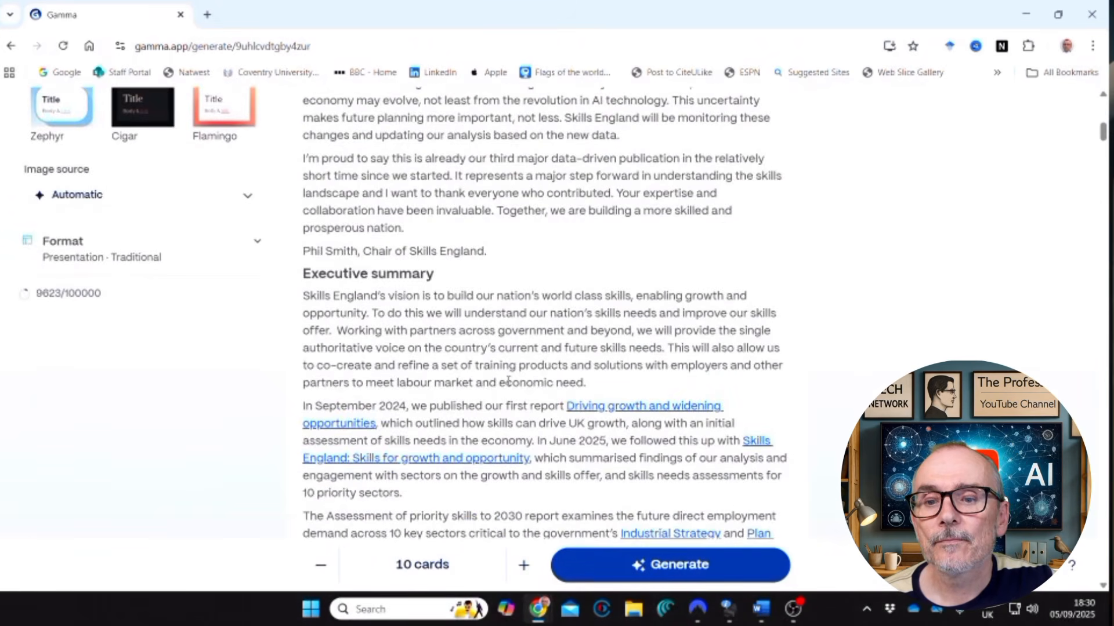
pyautogui.click(639, 565)
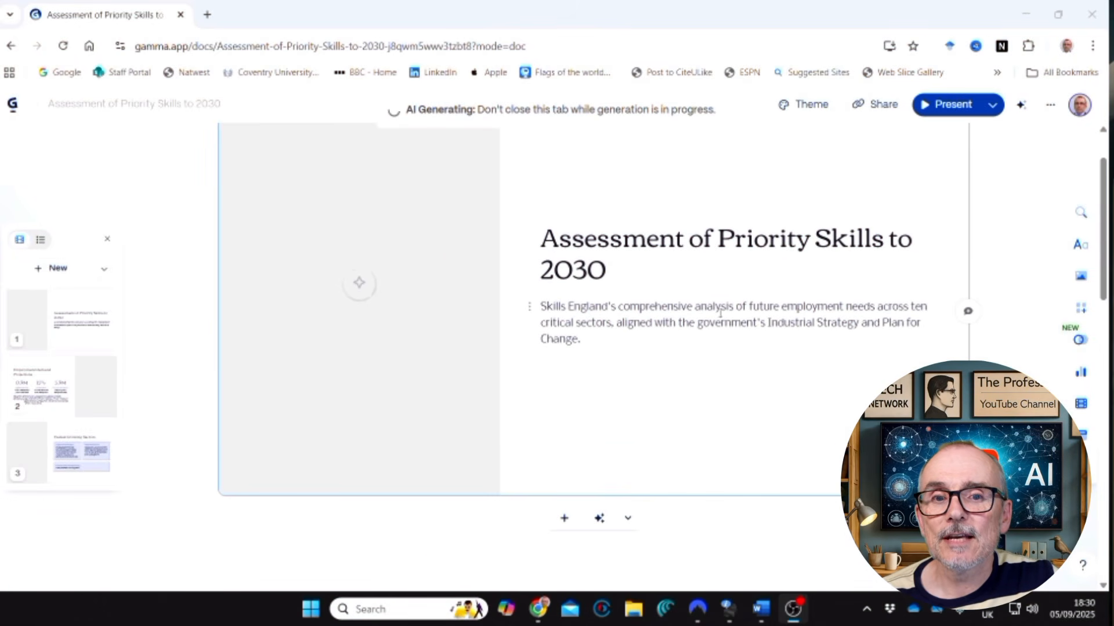
# Review the content, charts and images of the generated slides from the title card through the recommendations card and back up.
pyautogui.scroll(-1, 691, 318)
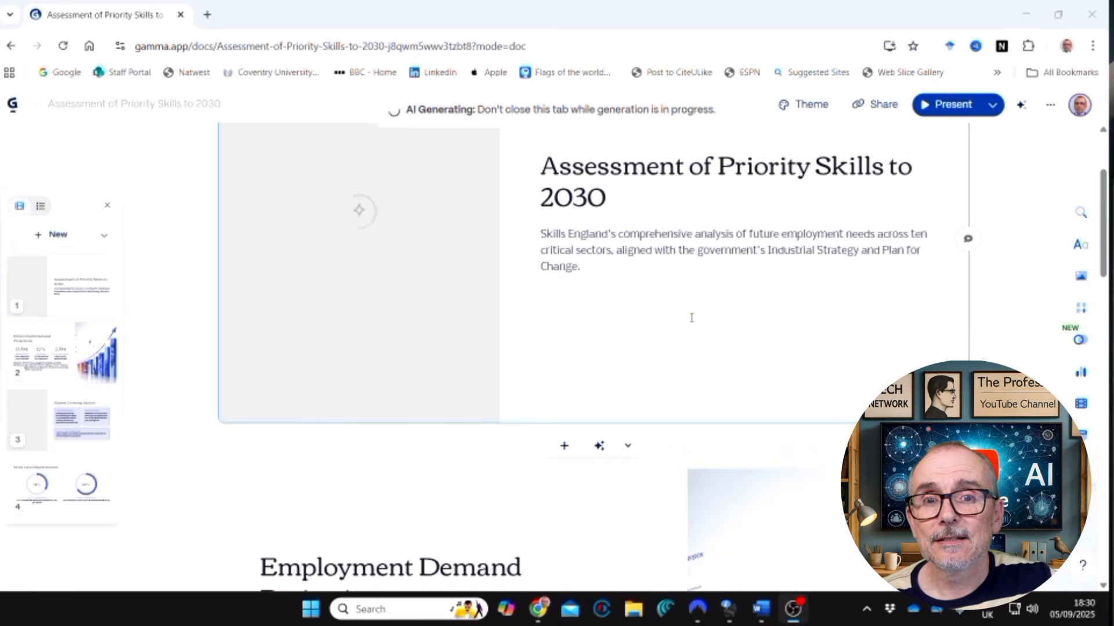
pyautogui.click(86, 375)
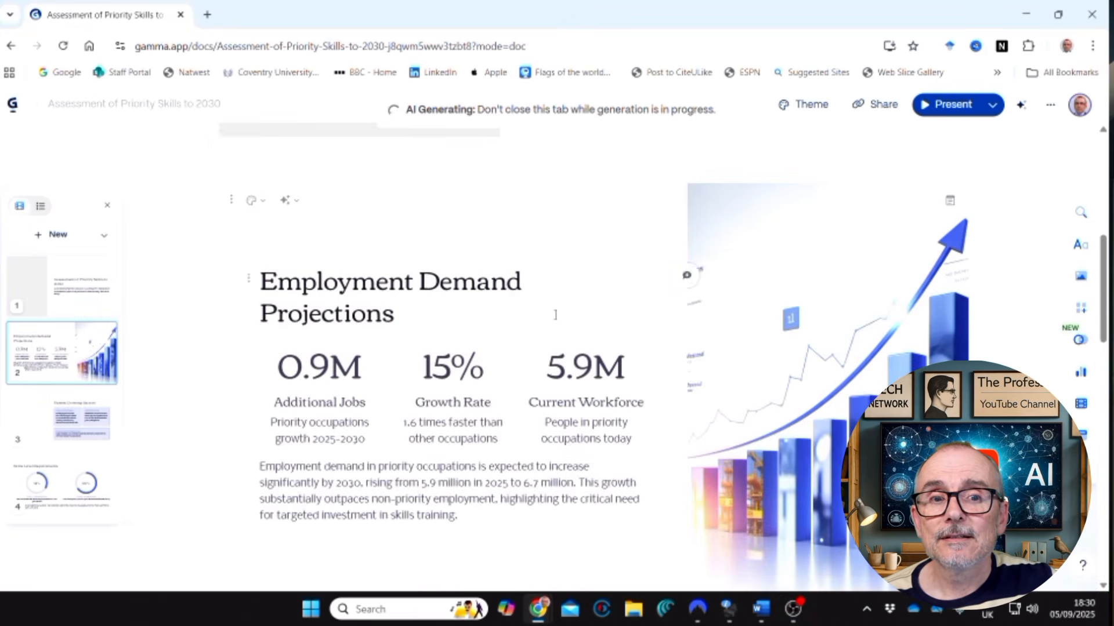
pyautogui.scroll(-2, 790, 288)
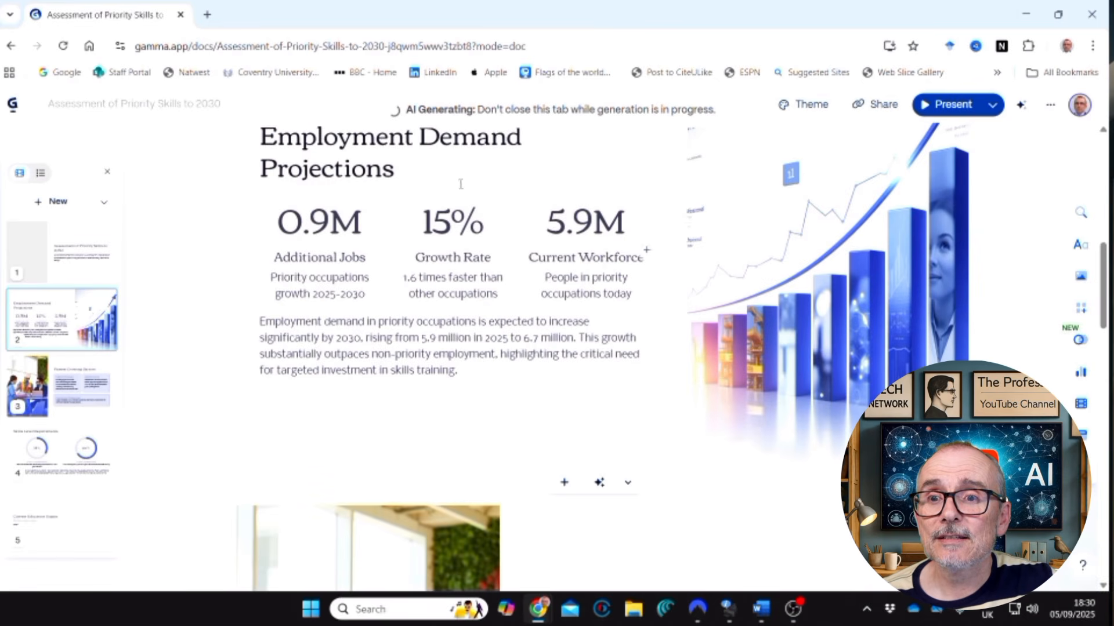
pyautogui.scroll(-6, 673, 358)
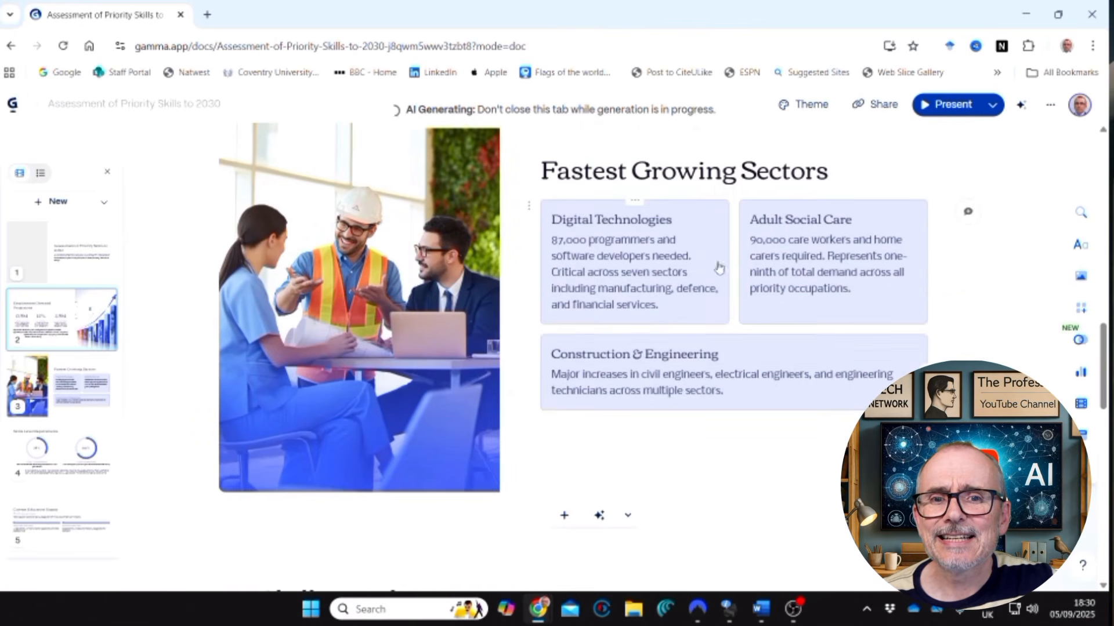
pyautogui.scroll(-8, 632, 449)
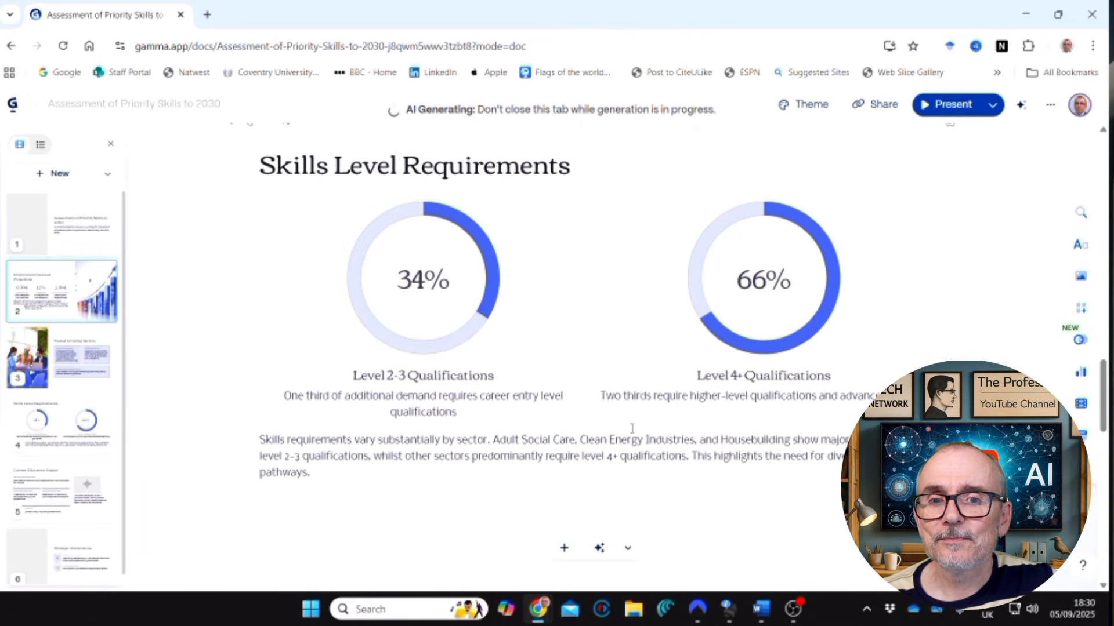
pyautogui.scroll(-8, 633, 428)
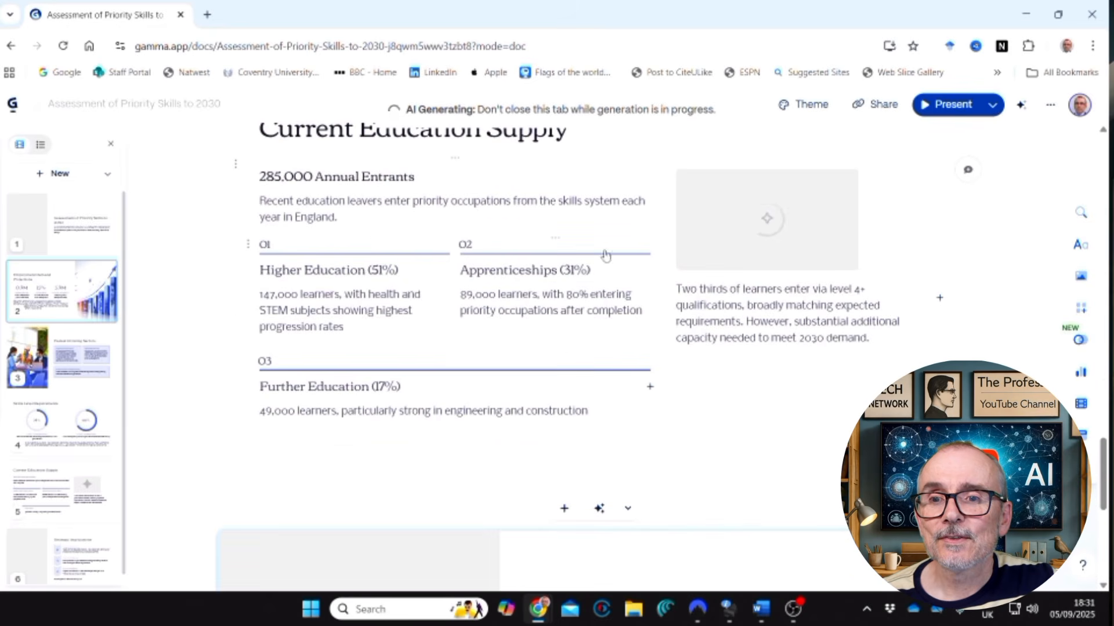
pyautogui.scroll(-4, 609, 390)
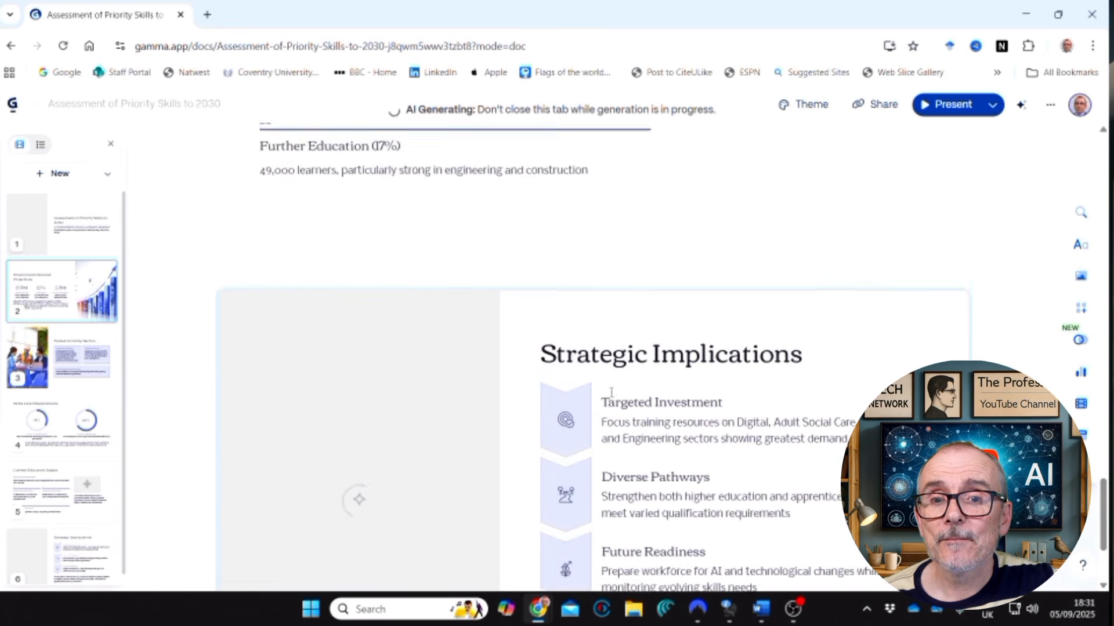
pyautogui.scroll(-2, 611, 392)
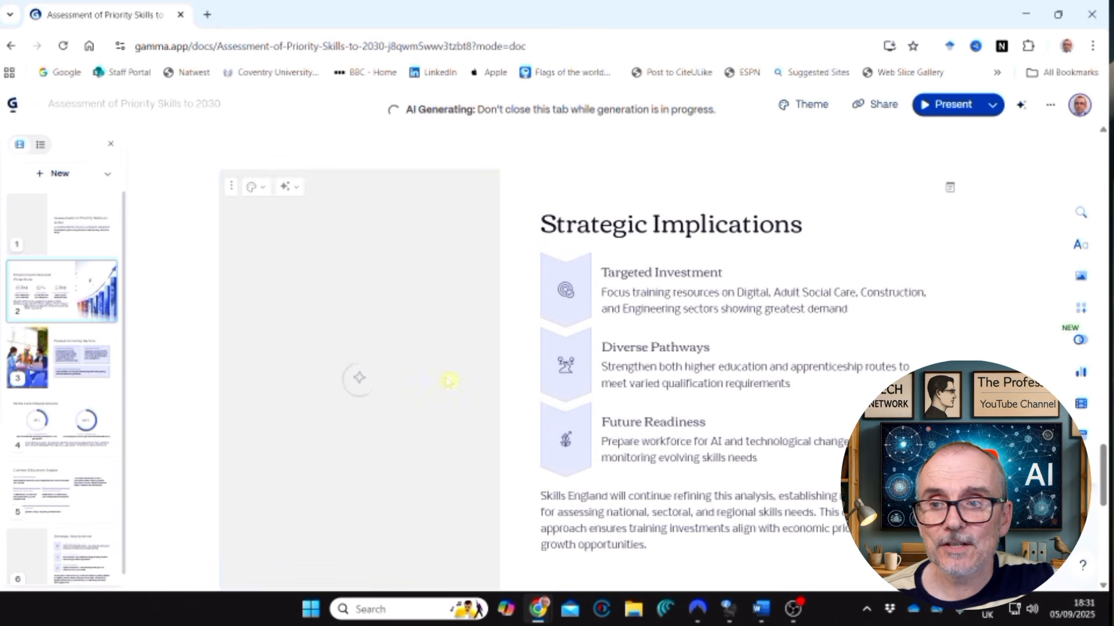
pyautogui.scroll(-3, 638, 371)
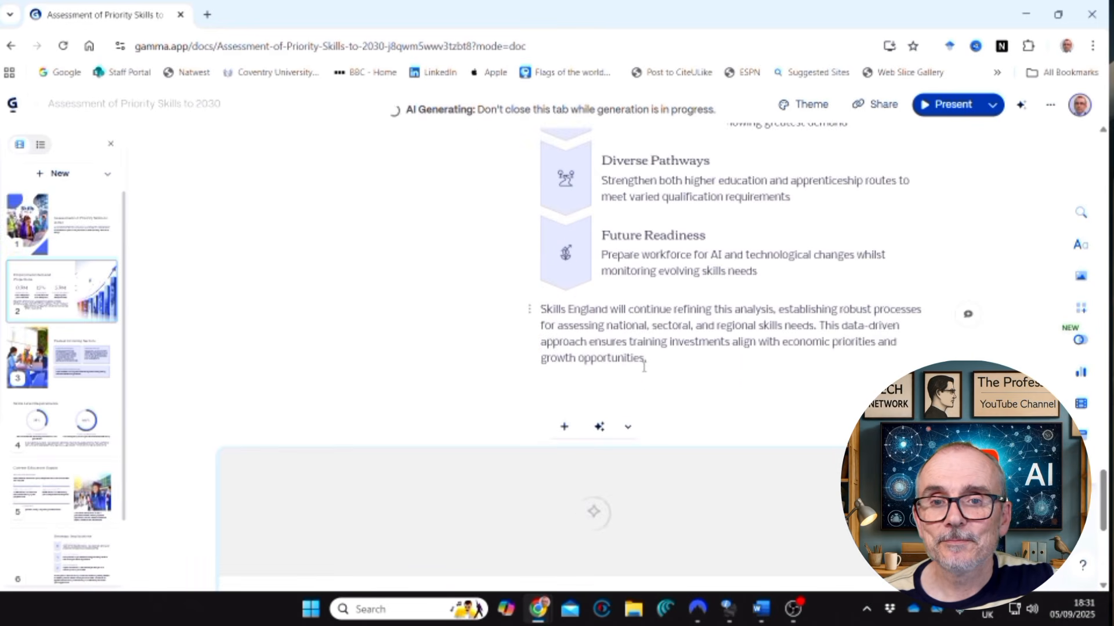
pyautogui.scroll(-6, 645, 367)
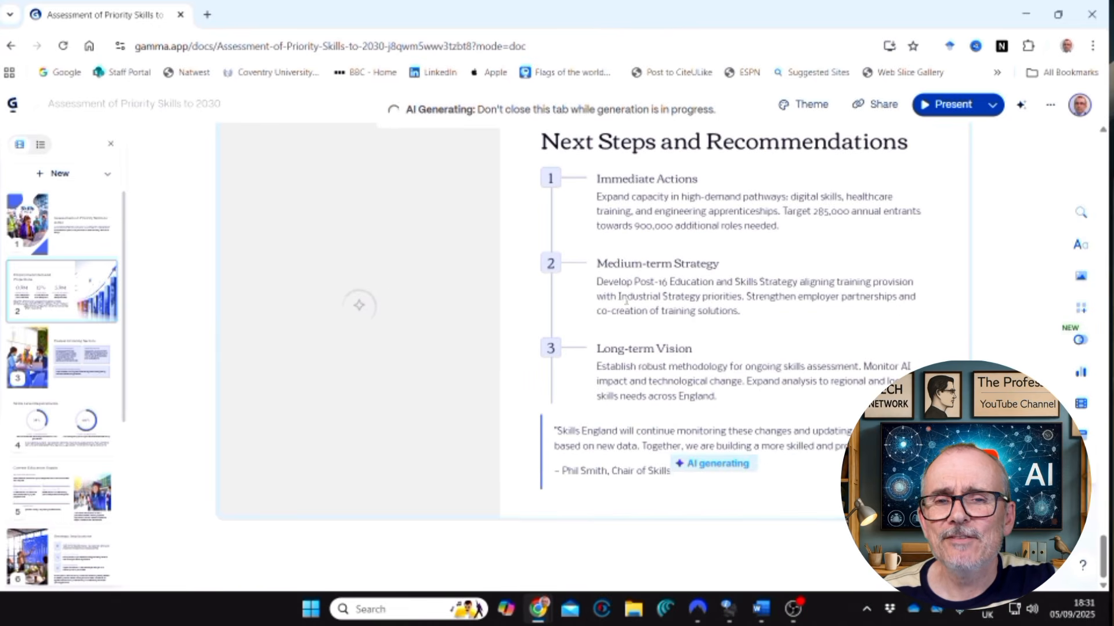
pyautogui.scroll(3, 667, 267)
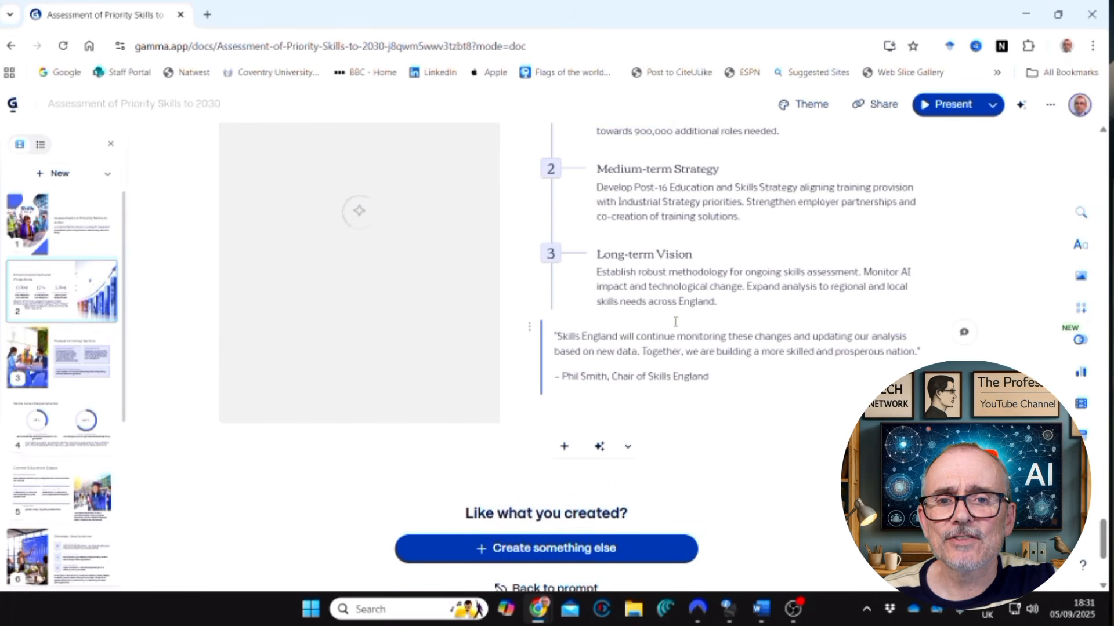
pyautogui.scroll(15, 675, 321)
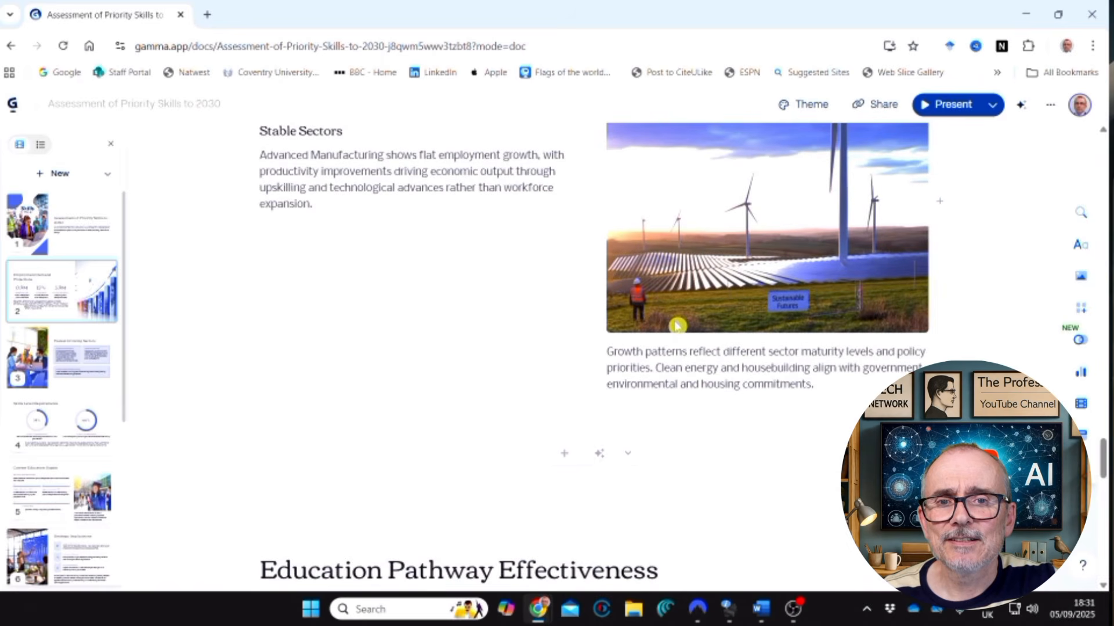
pyautogui.scroll(10, 677, 323)
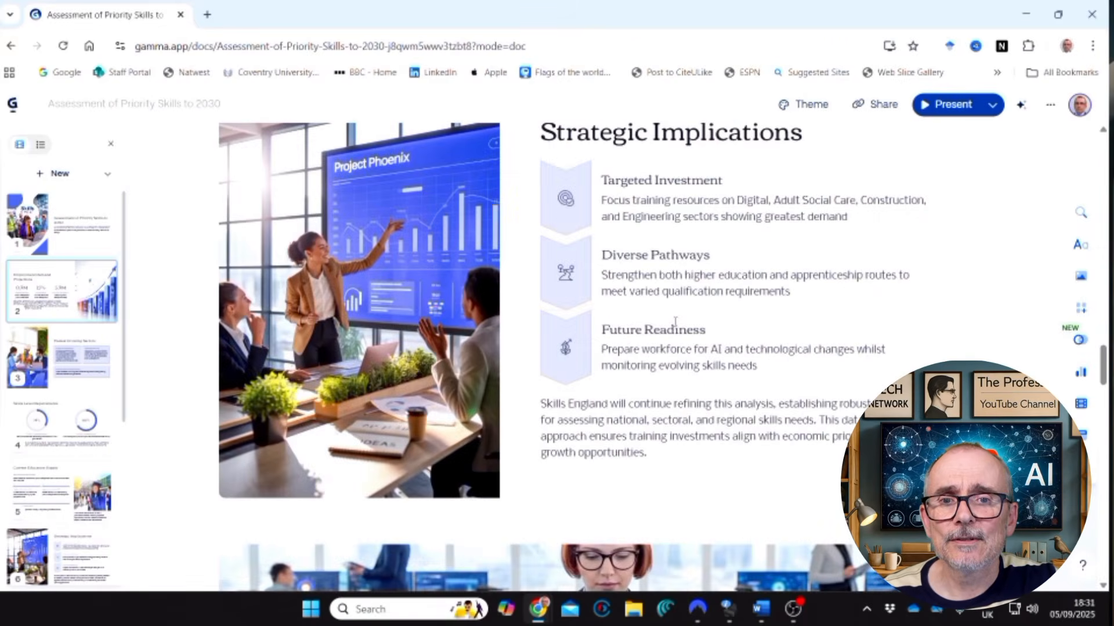
# Look back over the generated priority skills slides, from the Strategic Implications card towards the start of the deck.
pyautogui.scroll(10, 675, 321)
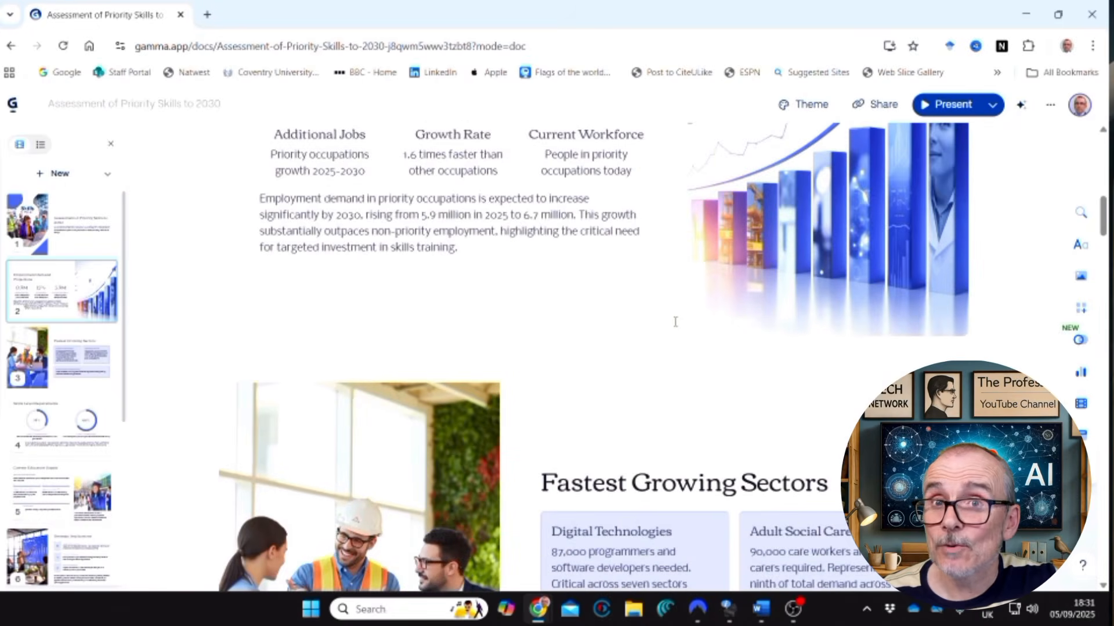
pyautogui.scroll(5, 675, 322)
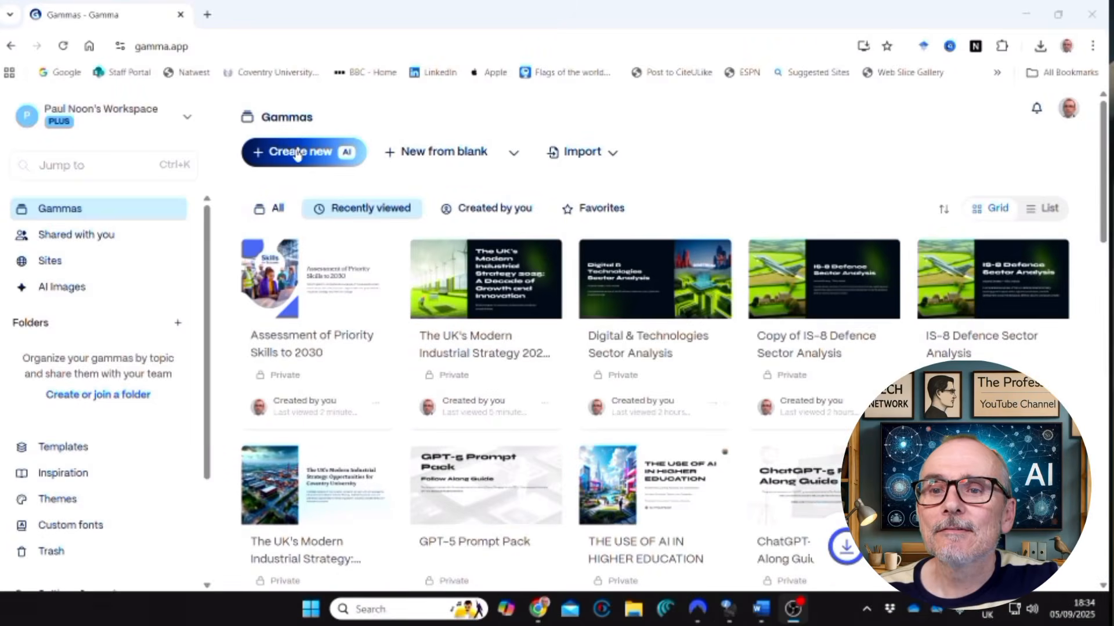
# Import the Word file "IS8_Creative_Industries (1)" from Downloads into a new AI creation and continue with it as a presentation.
pyautogui.click(293, 152)
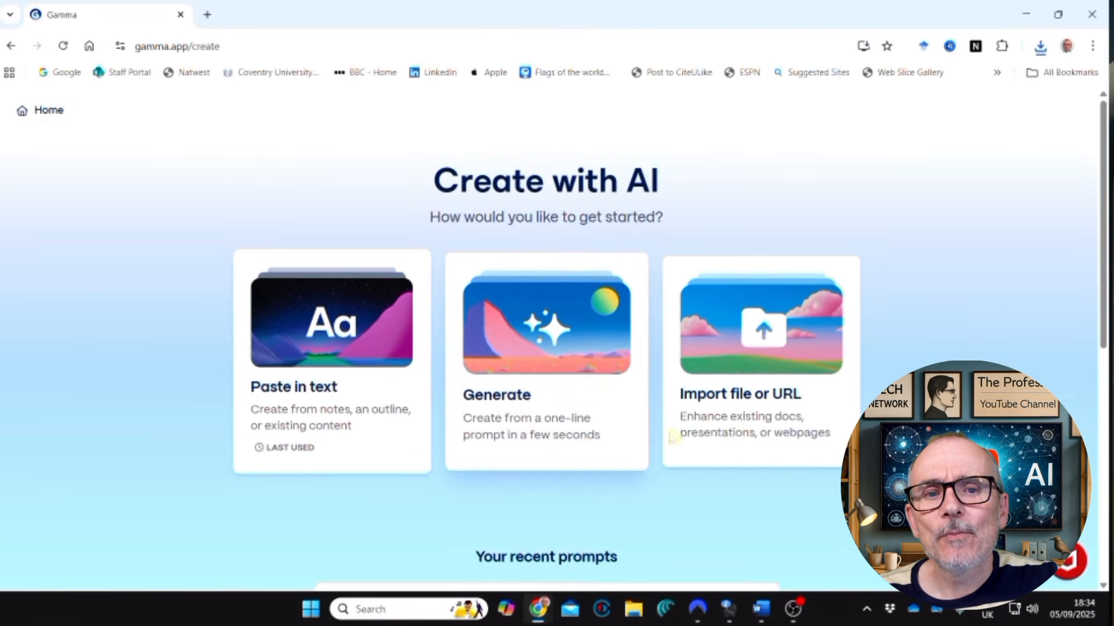
pyautogui.click(749, 356)
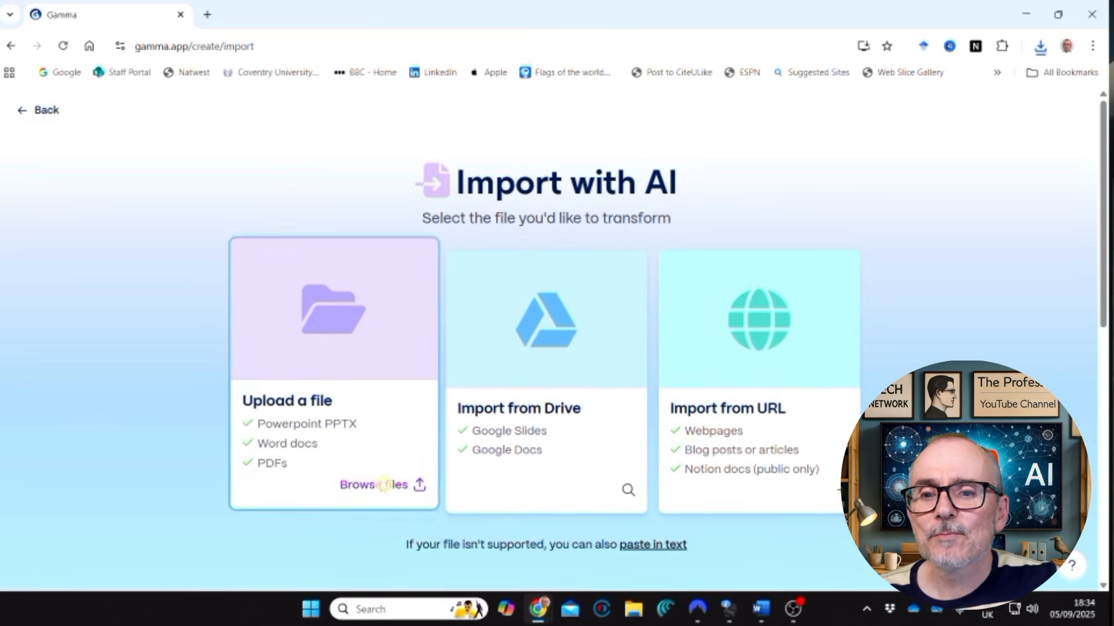
pyautogui.click(384, 484)
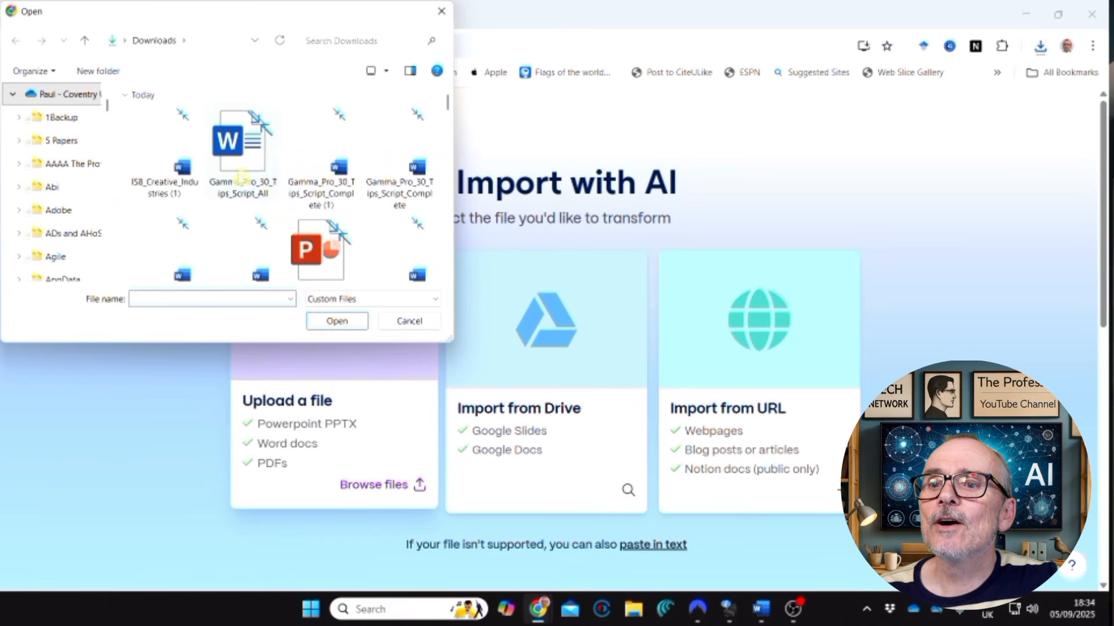
pyautogui.click(174, 141)
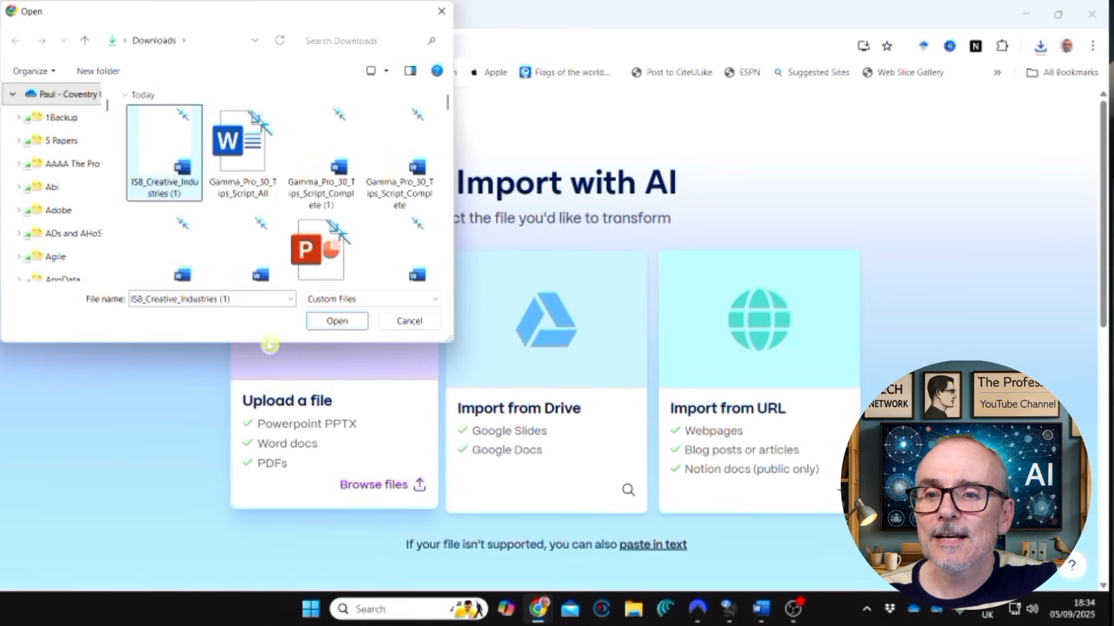
pyautogui.click(338, 322)
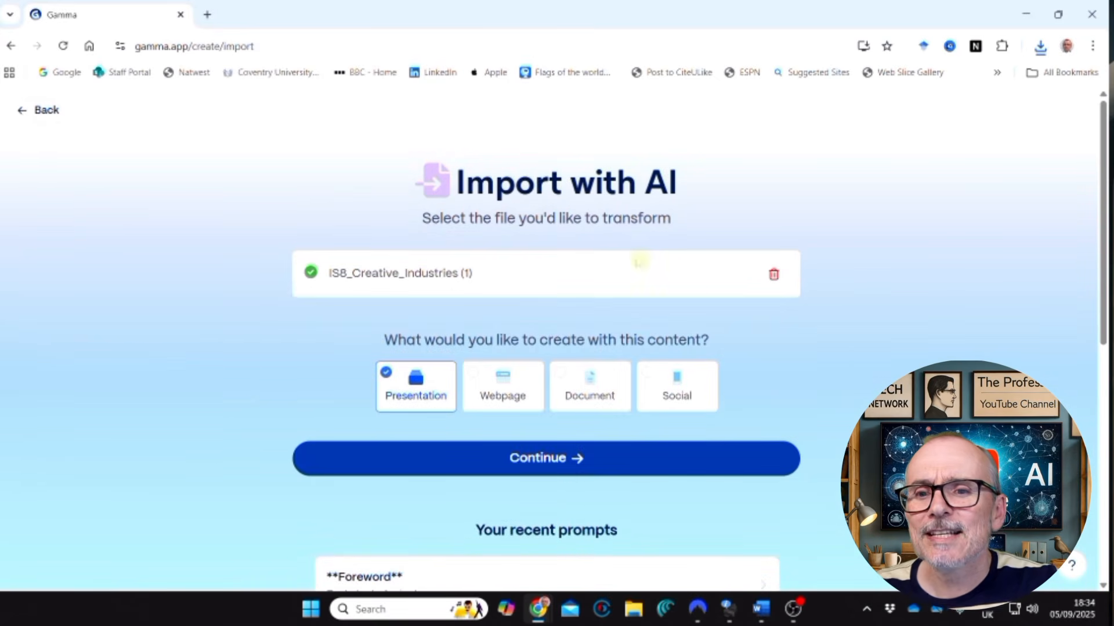
pyautogui.scroll(-3, 626, 331)
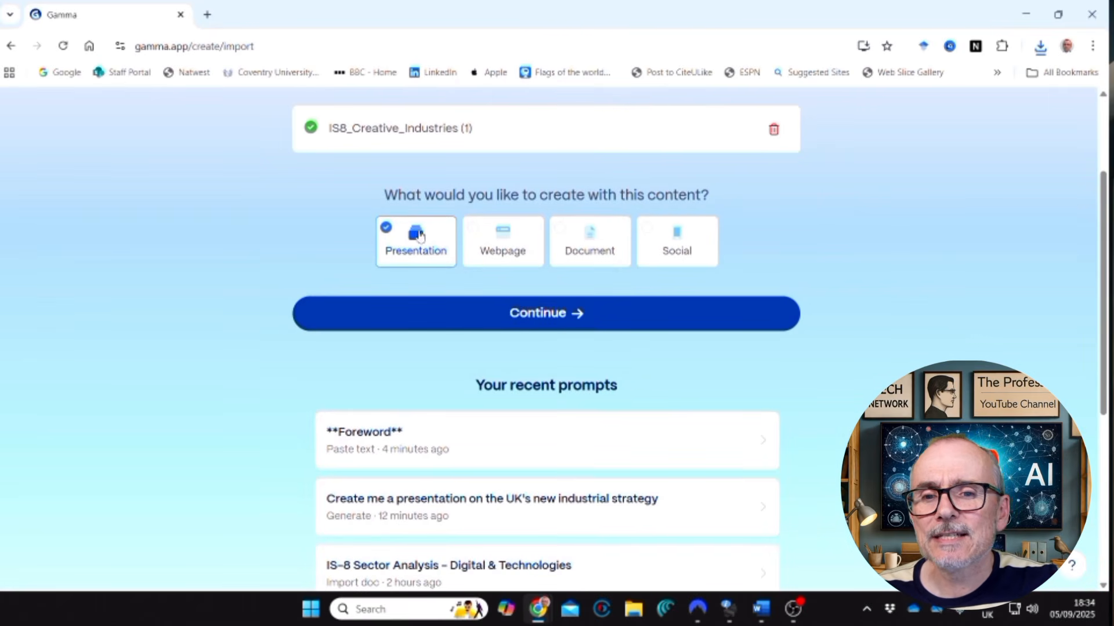
pyautogui.click(515, 322)
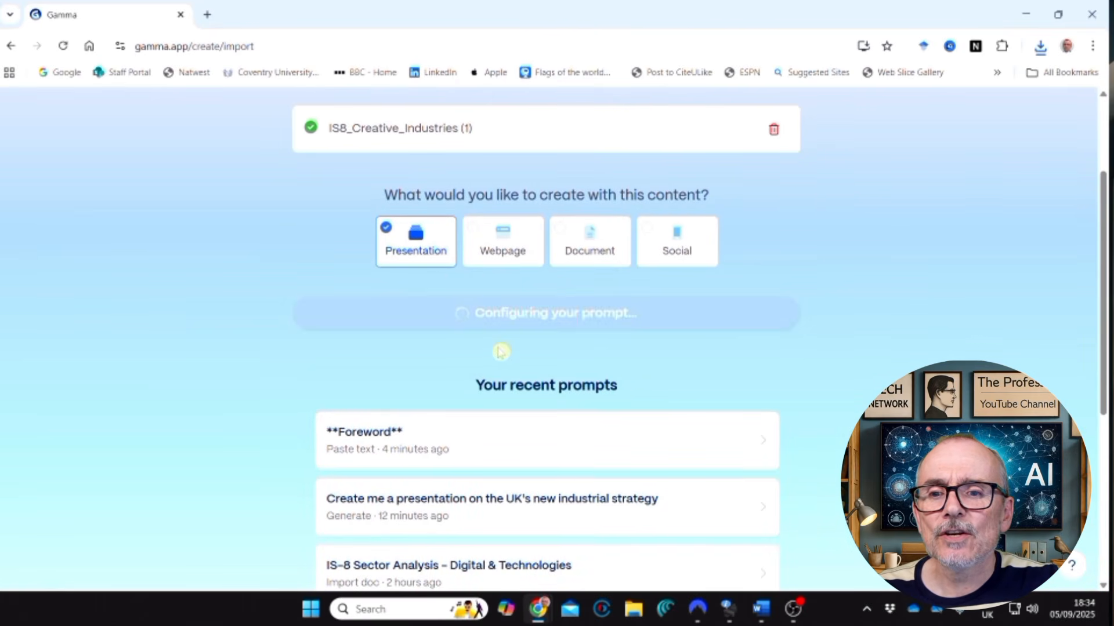
# Look through the imported Creative Industries text and set the amount of text per card to Concise.
pyautogui.scroll(-3, 489, 319)
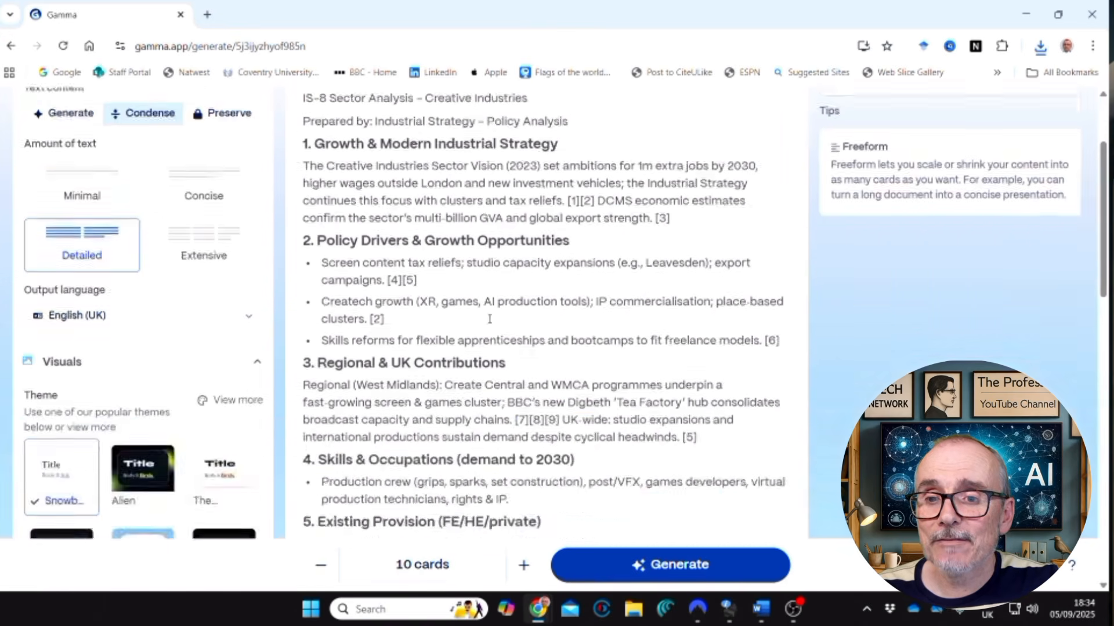
pyautogui.scroll(-6, 489, 319)
pyautogui.scroll(6, 510, 318)
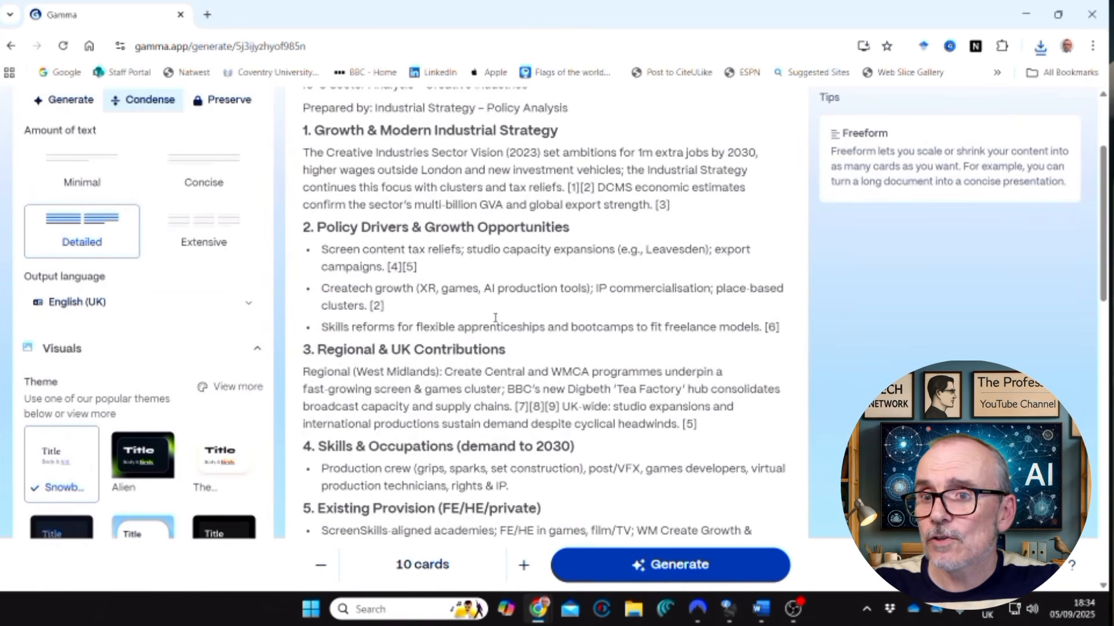
pyautogui.scroll(3, 495, 317)
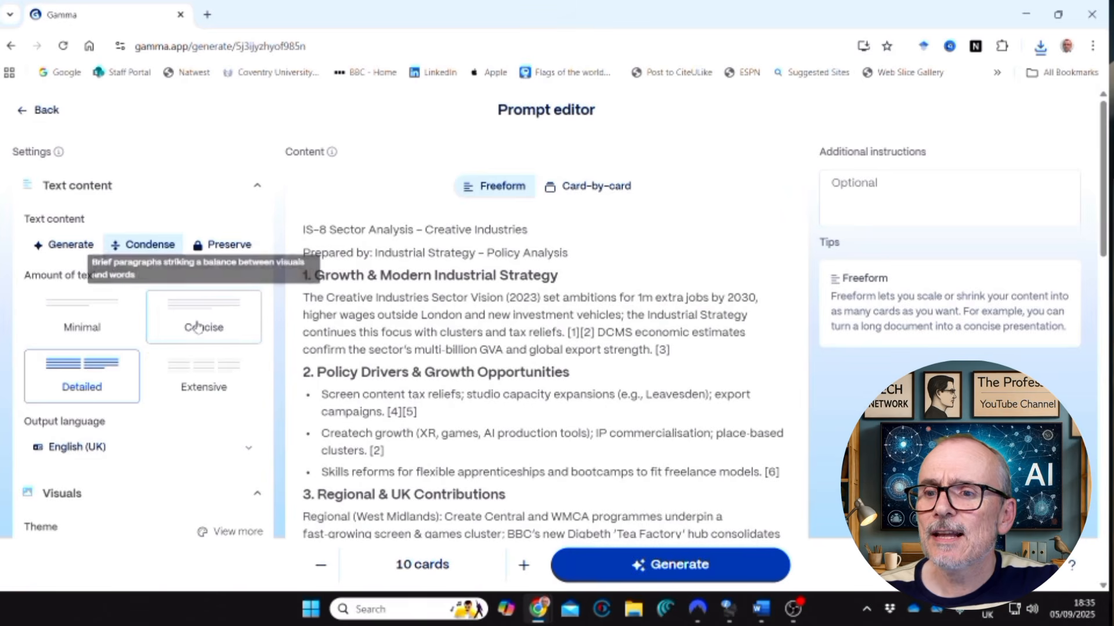
pyautogui.click(220, 337)
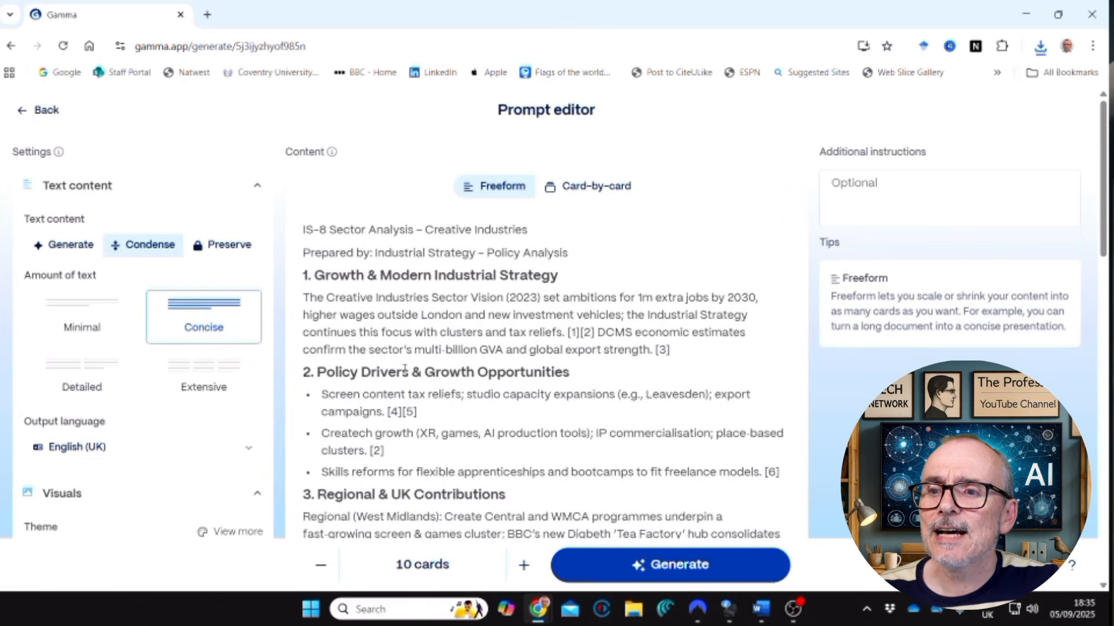
# Set the presentation theme to the standard Aurum theme.
pyautogui.scroll(-3, 210, 402)
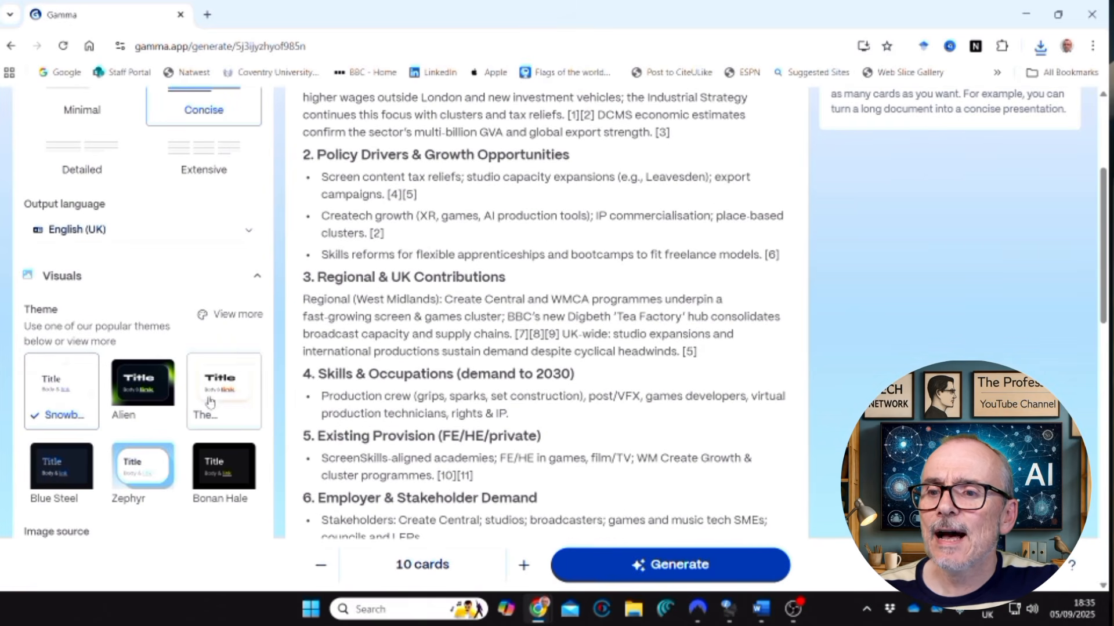
pyautogui.click(232, 314)
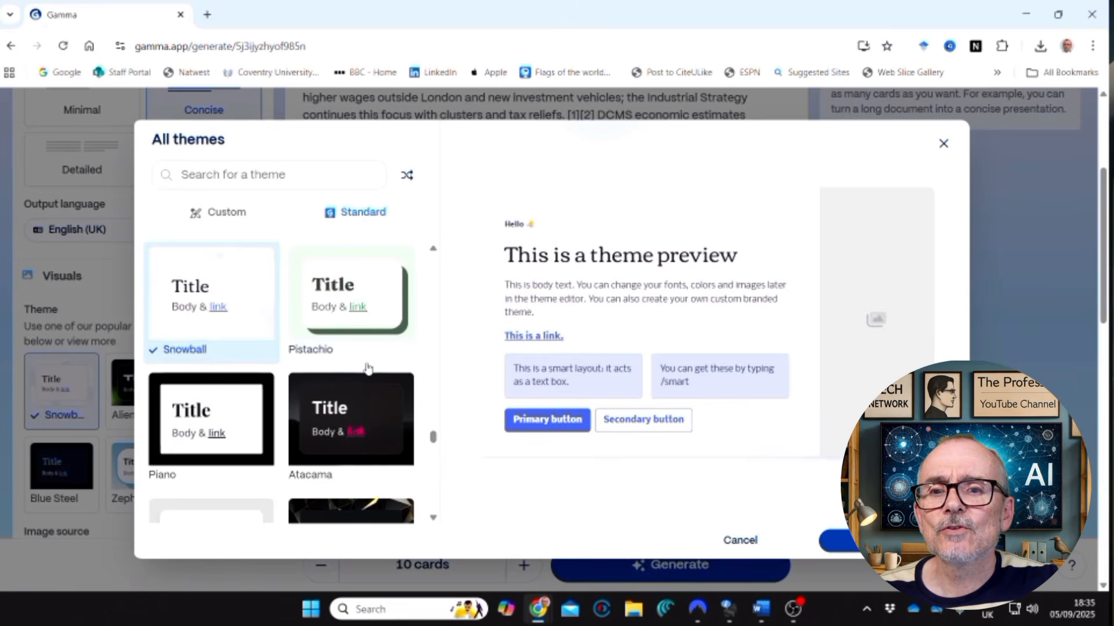
pyautogui.scroll(-5, 348, 348)
pyautogui.scroll(2, 345, 348)
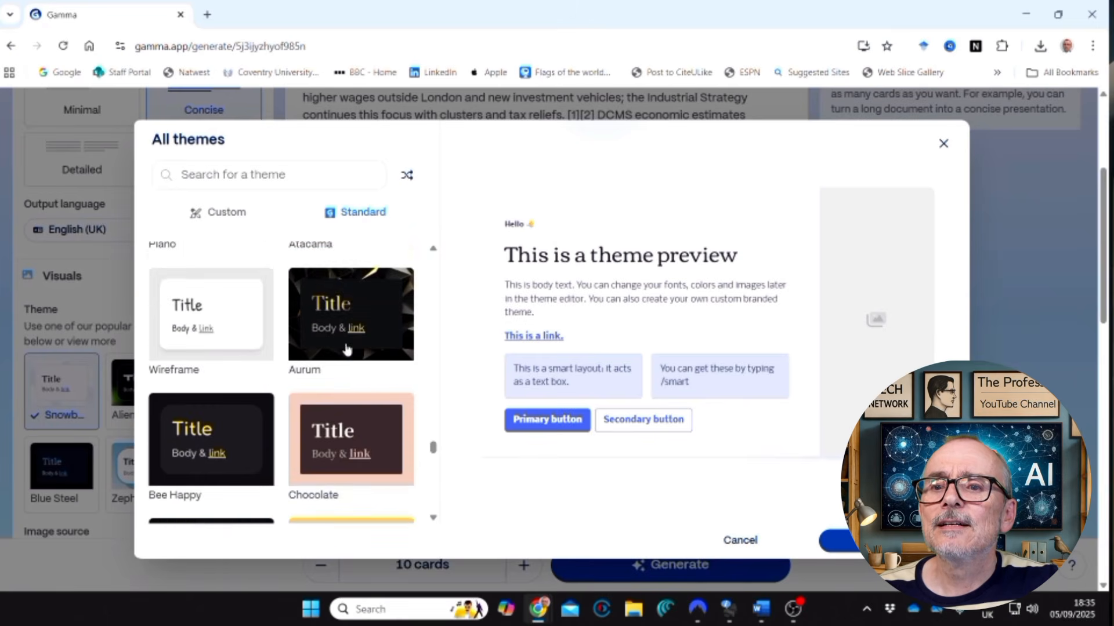
pyautogui.click(377, 335)
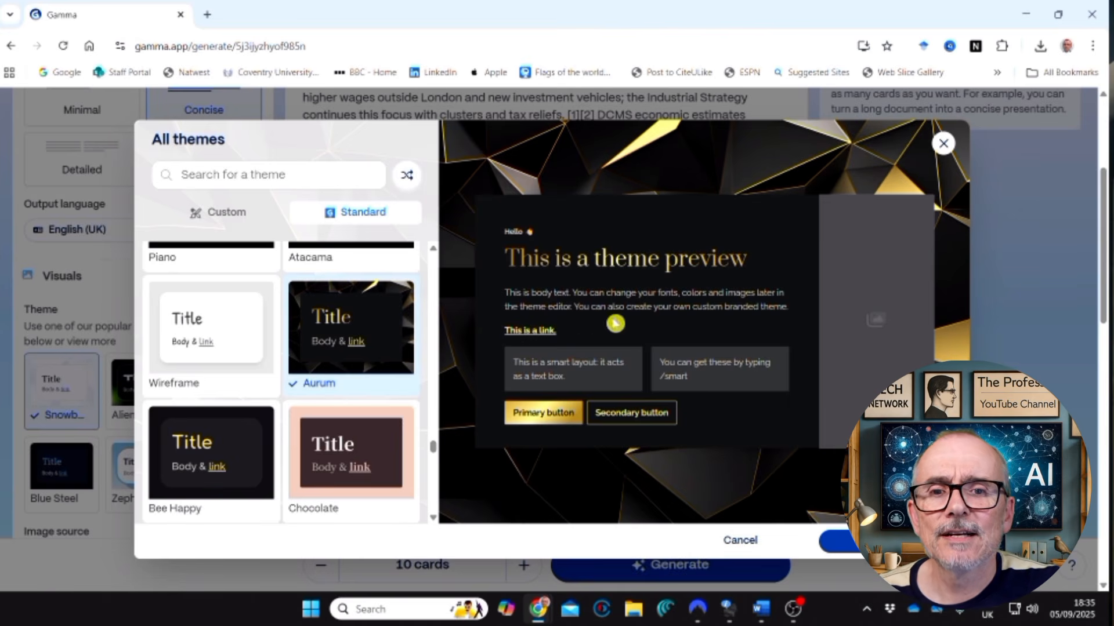
pyautogui.click(829, 541)
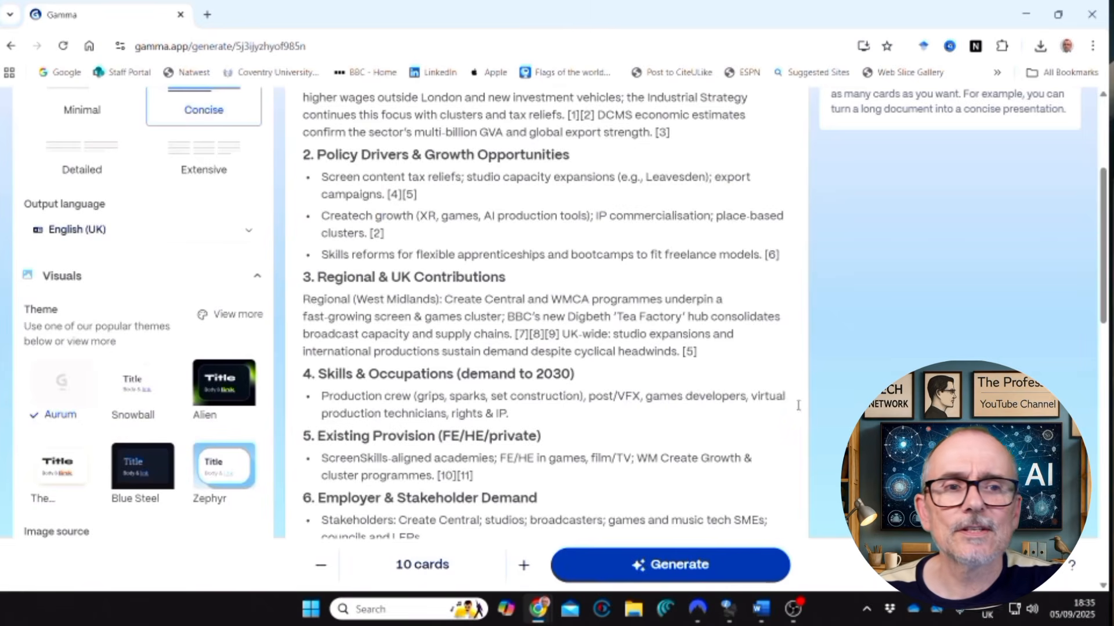
# Add the additional instruction "Create a slide deck of this information, make sure the images are appropriate to the context".
pyautogui.scroll(4, 775, 378)
pyautogui.click(874, 193)
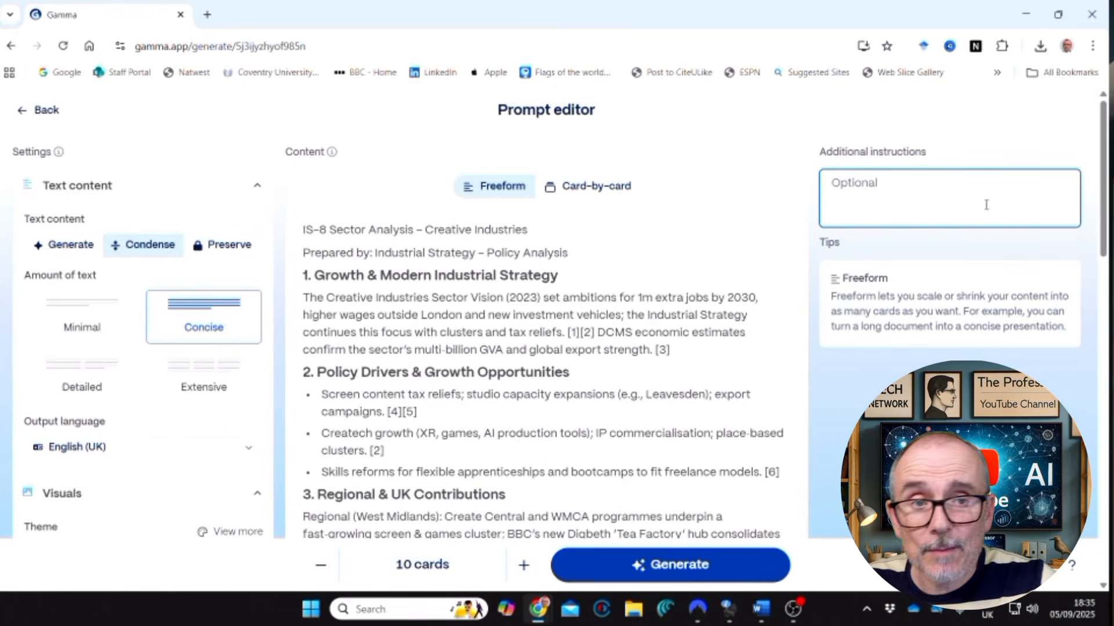
pyautogui.write('Cre')
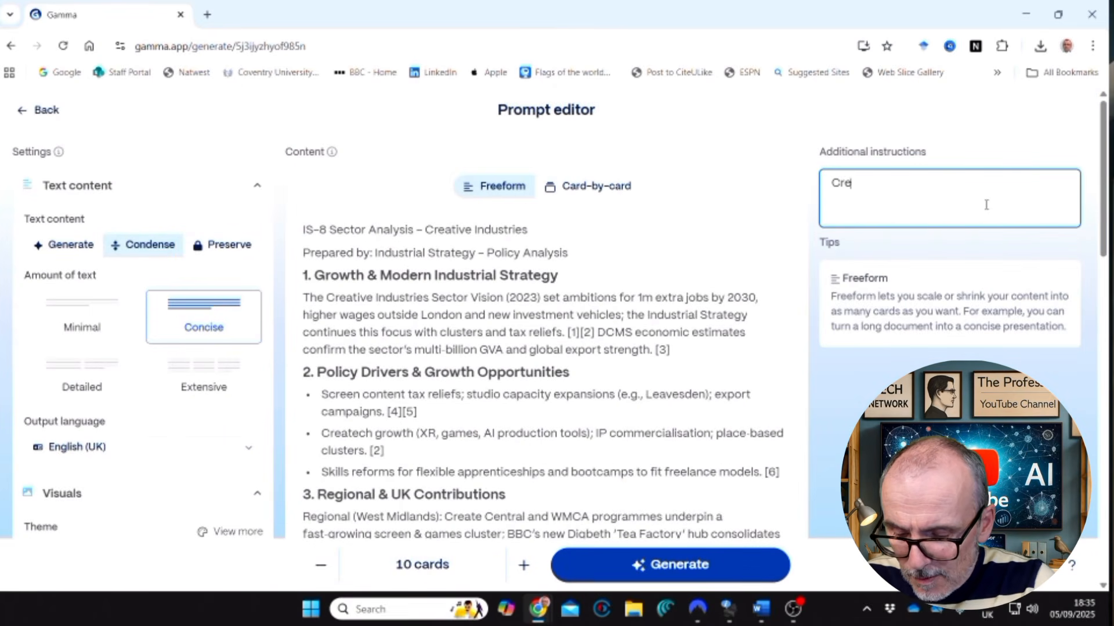
pyautogui.write('ate a slide d')
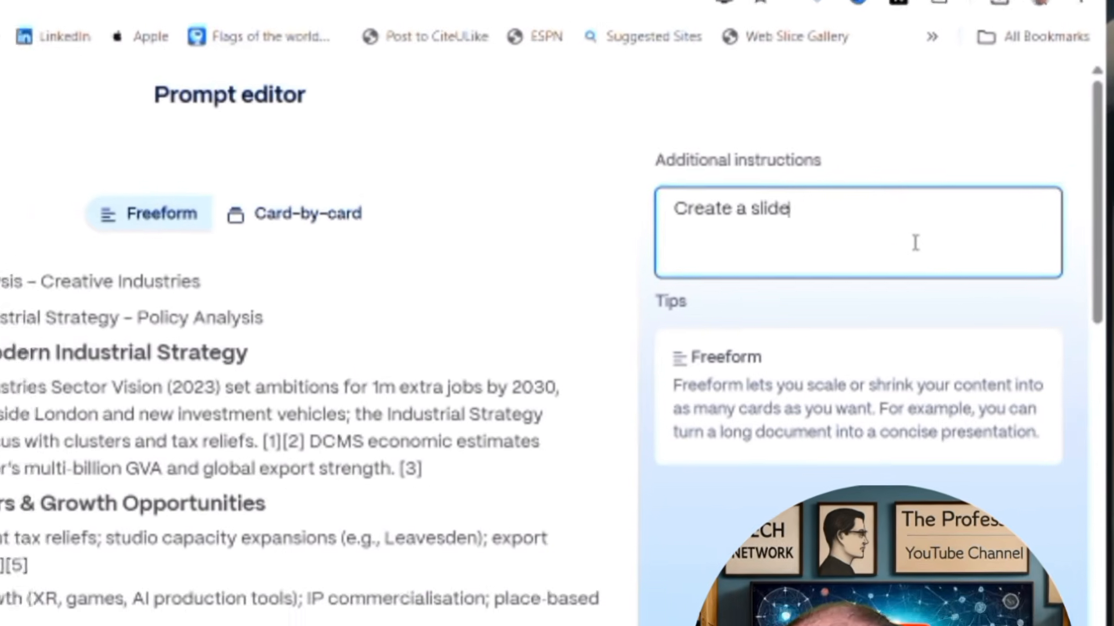
pyautogui.write('eck of ')
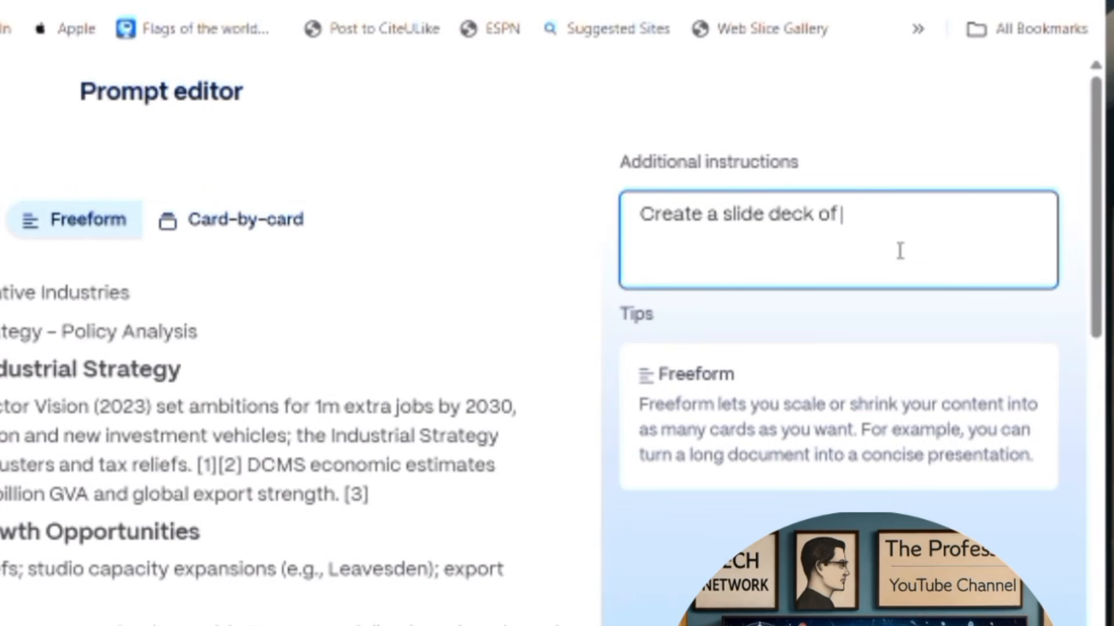
pyautogui.write('this informa')
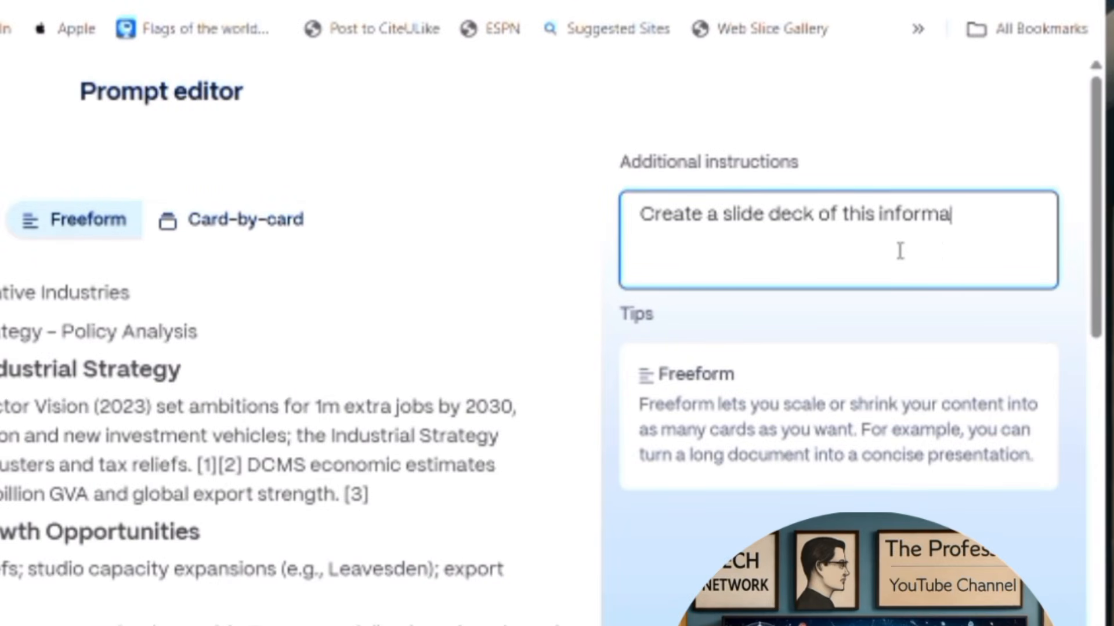
pyautogui.write('tion, ma')
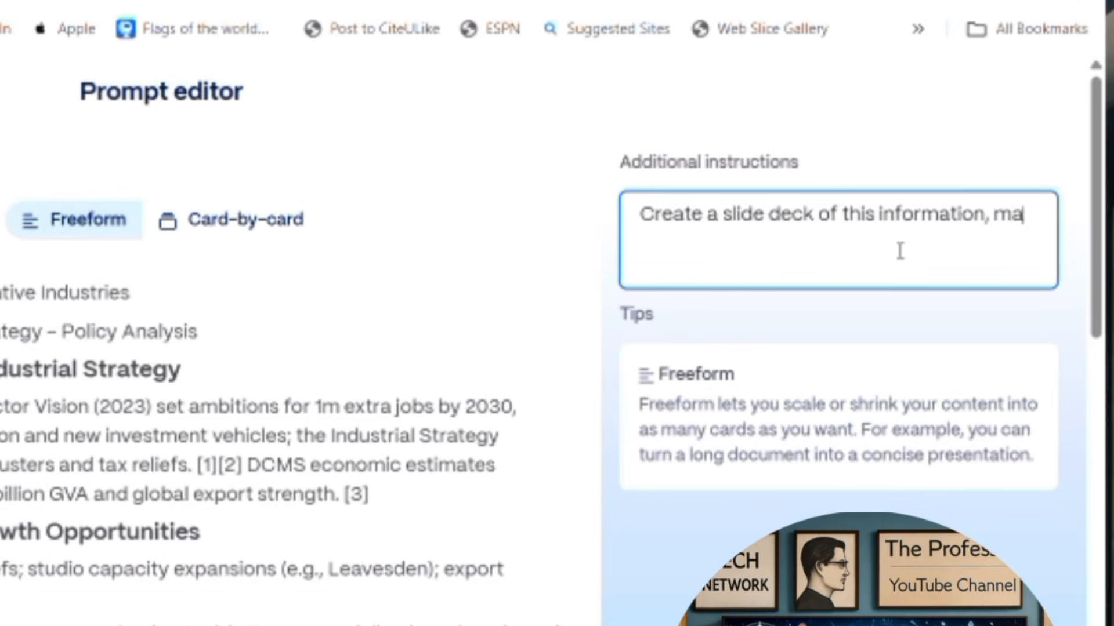
pyautogui.write('ke sure the ')
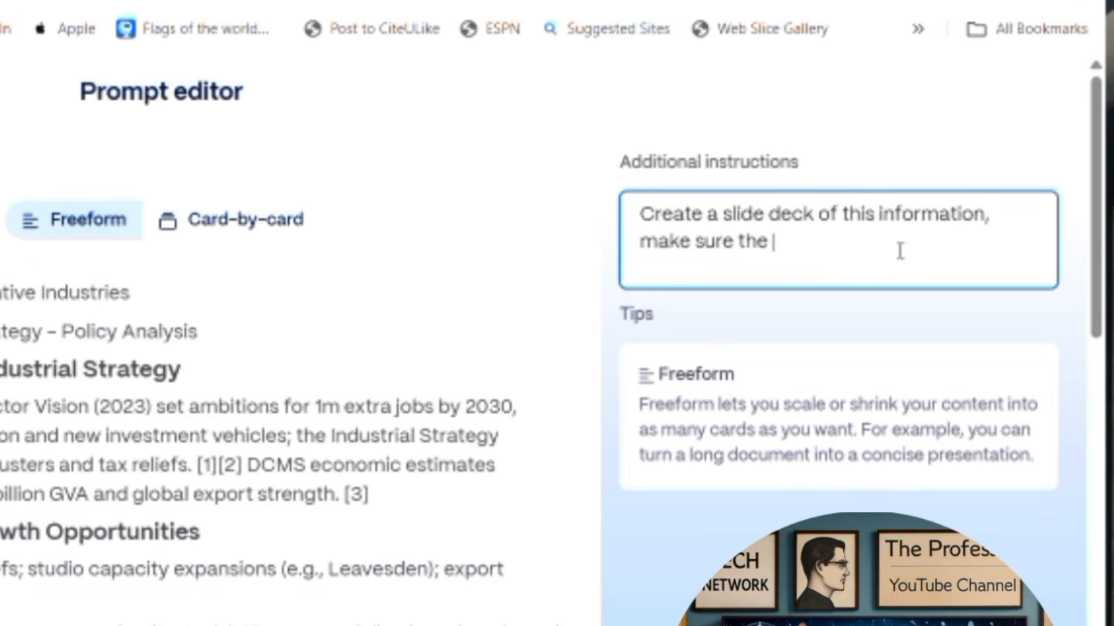
pyautogui.write('images are')
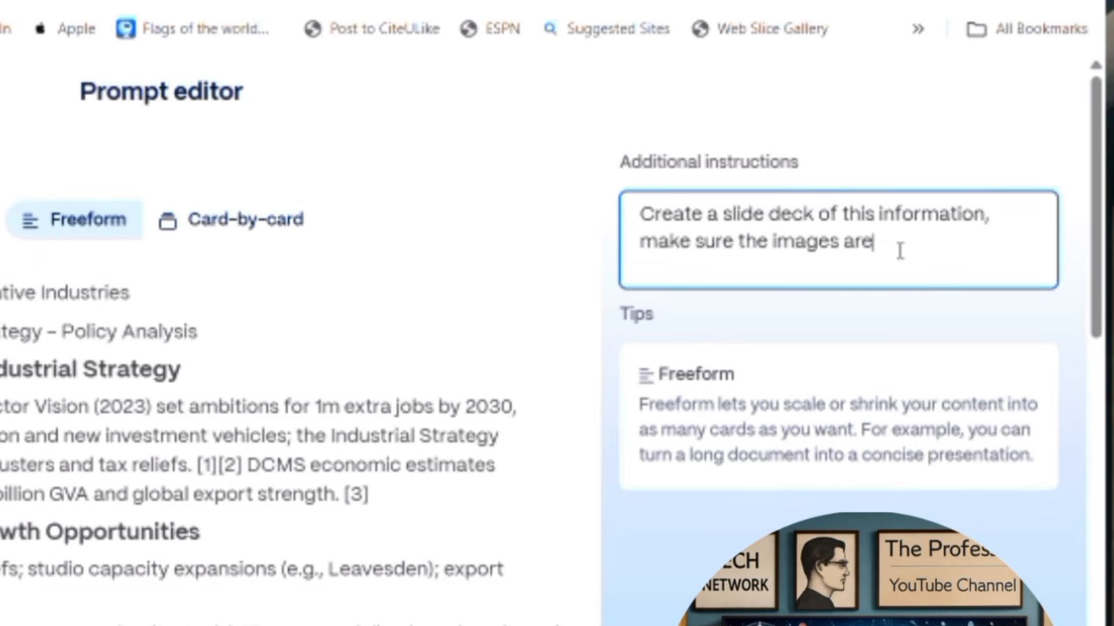
pyautogui.write(' appropriate t')
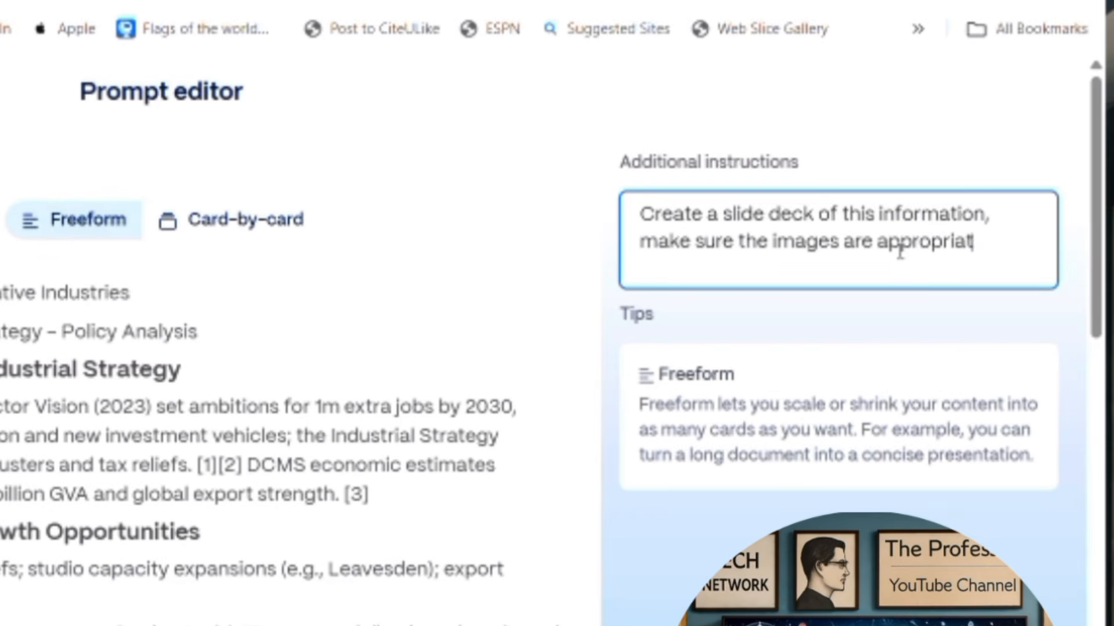
pyautogui.write('o the context')
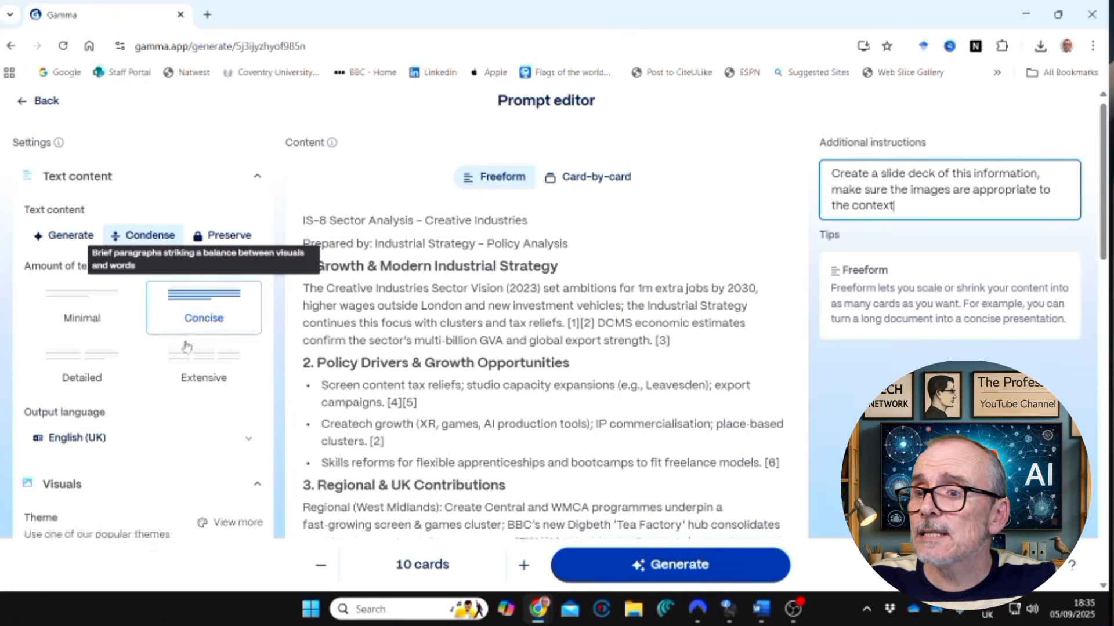
# Examine the available image source options for the presentation, from Automatic down to Don't add images.
pyautogui.scroll(-8, 197, 343)
pyautogui.scroll(-1, 195, 343)
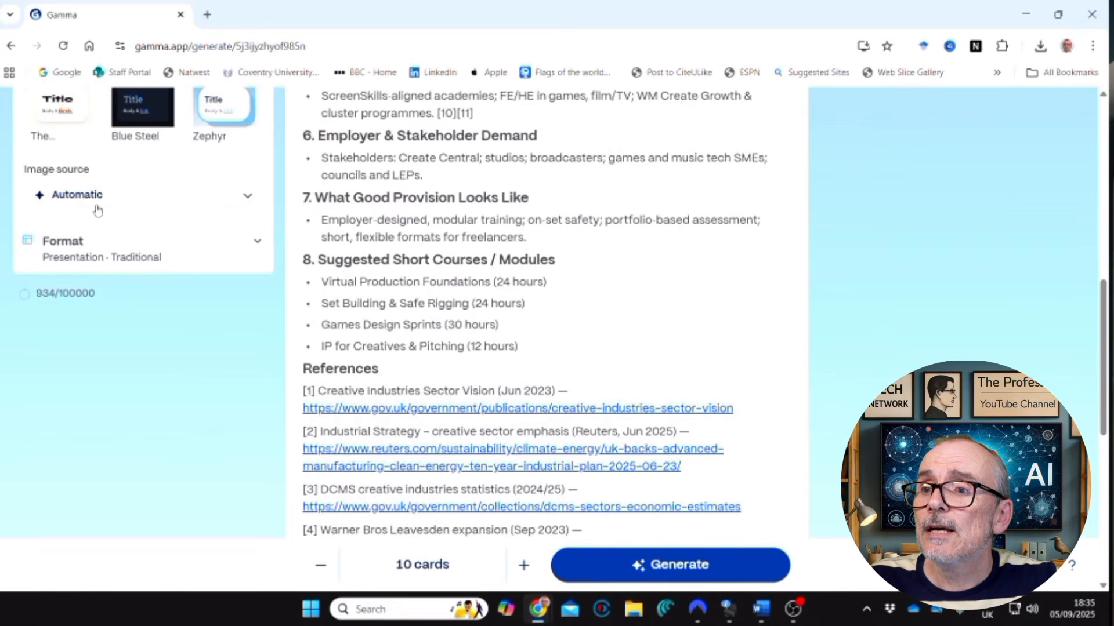
pyautogui.click(247, 198)
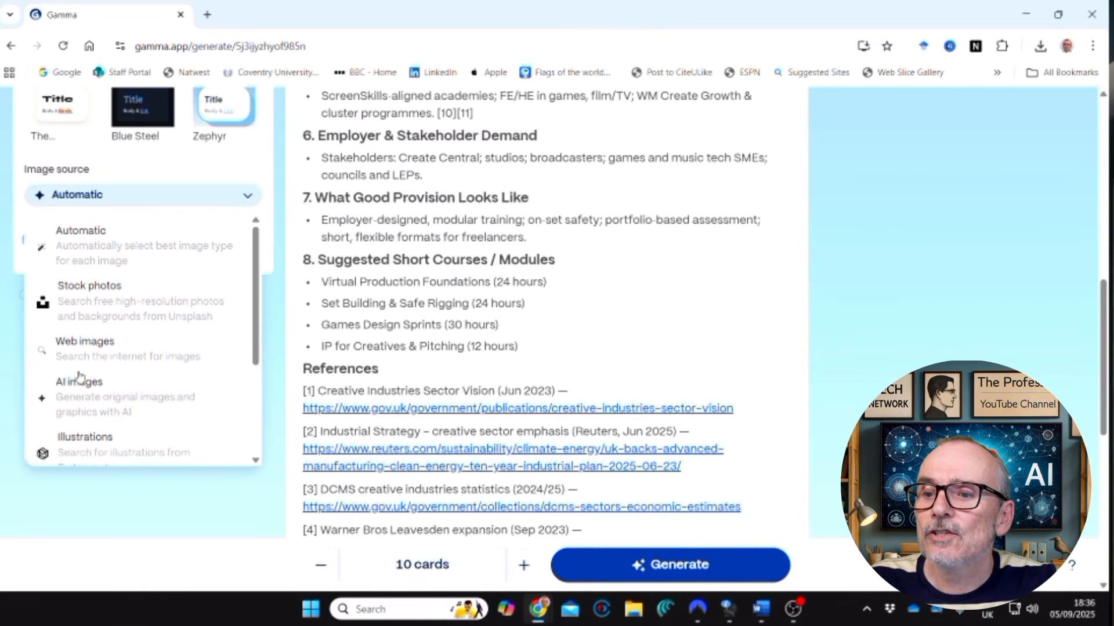
pyautogui.moveTo(256, 306); pyautogui.dragTo(261, 437)
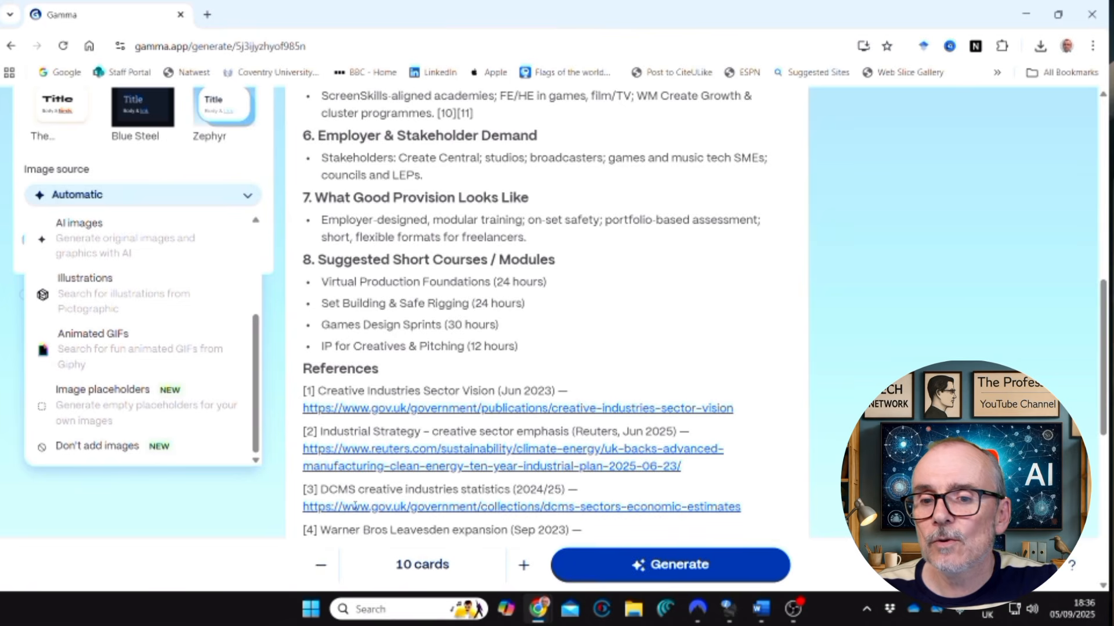
# Reduce the deck to 8 cards and generate the presentation.
pyautogui.click(320, 571)
pyautogui.click(320, 571)
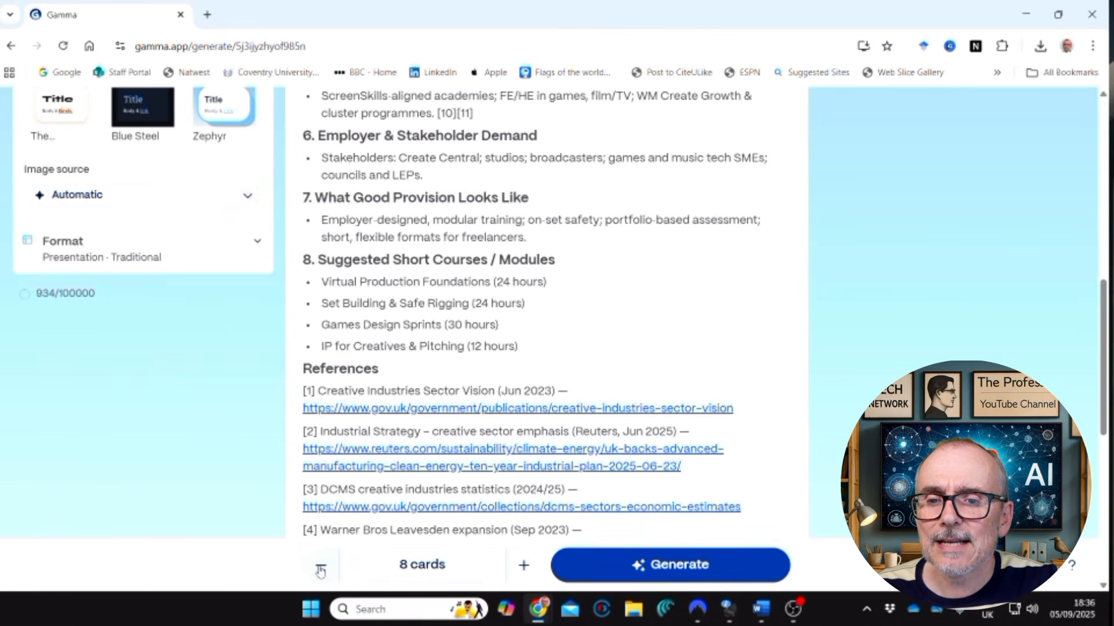
pyautogui.click(667, 564)
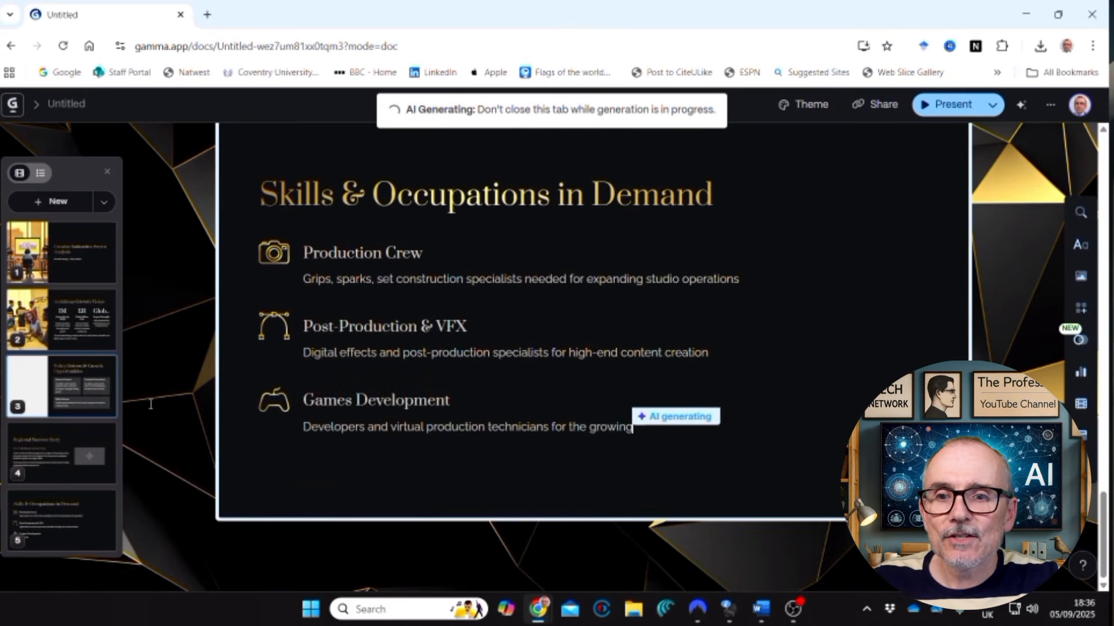
# Review the text and images of the generated Creative Industries slides, from the title card through the Regional Success Story card.
pyautogui.click(86, 269)
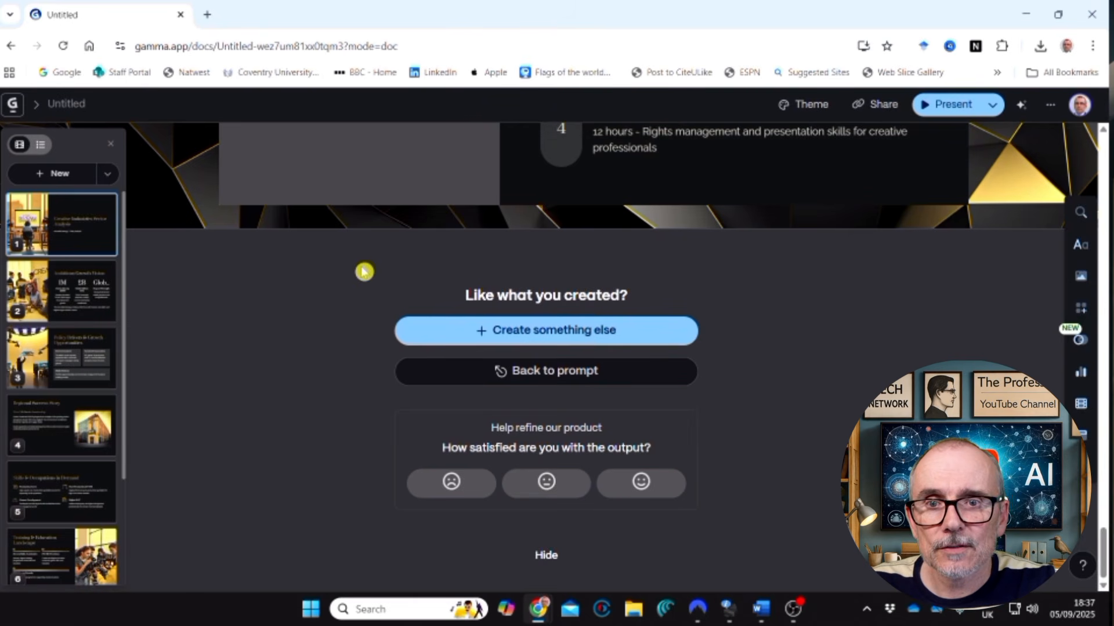
pyautogui.scroll(8, 351, 276)
pyautogui.scroll(15, 348, 279)
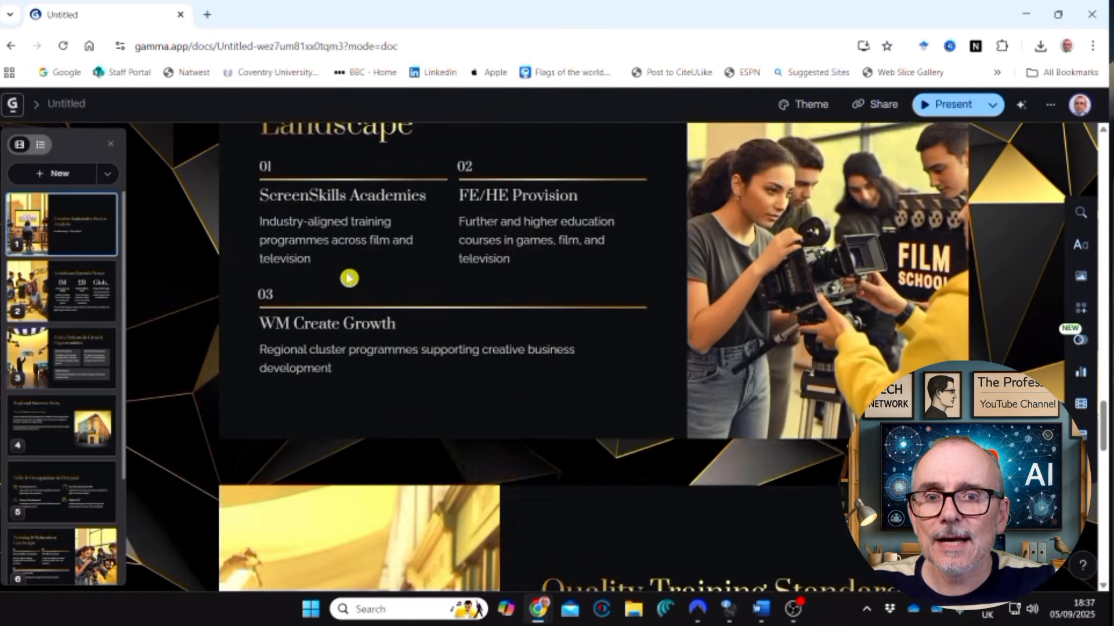
pyautogui.scroll(10, 349, 278)
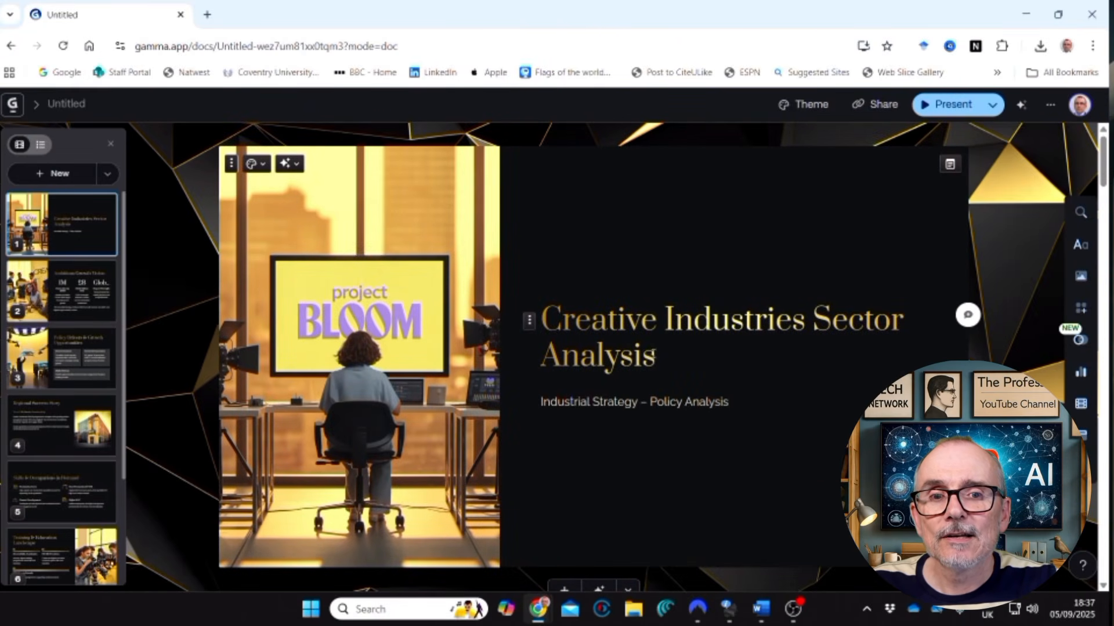
pyautogui.scroll(-2, 645, 422)
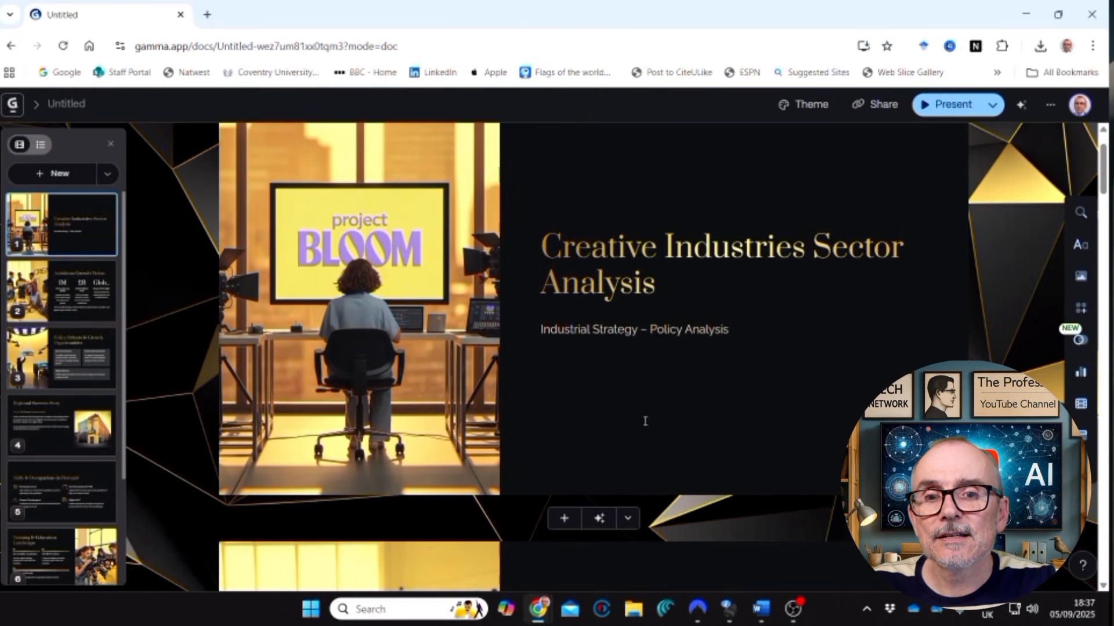
pyautogui.scroll(-6, 619, 342)
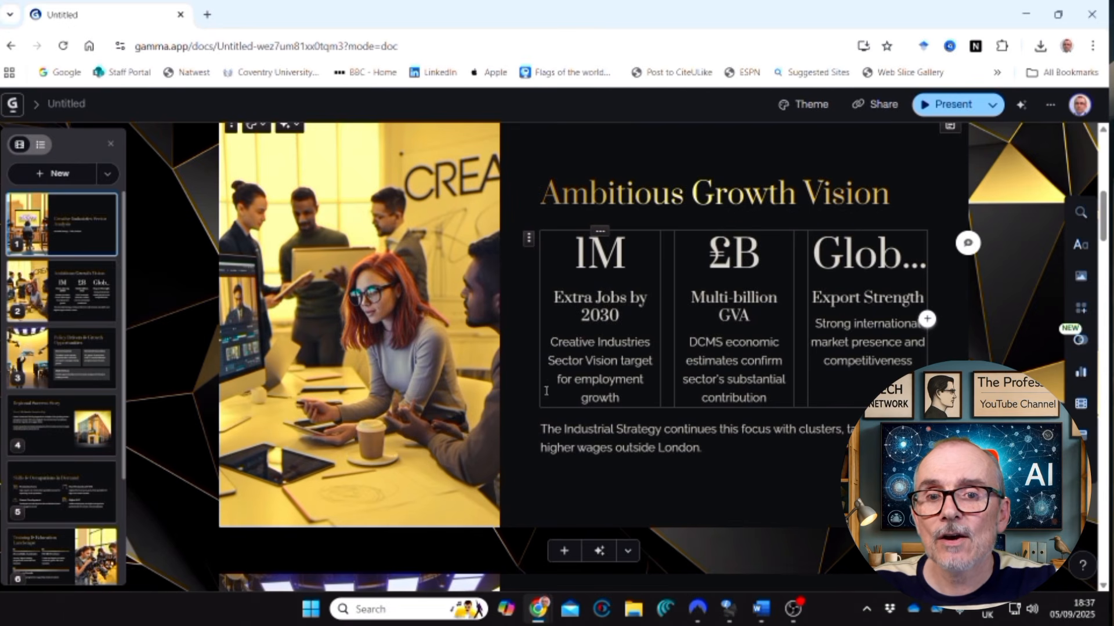
pyautogui.scroll(-8, 545, 391)
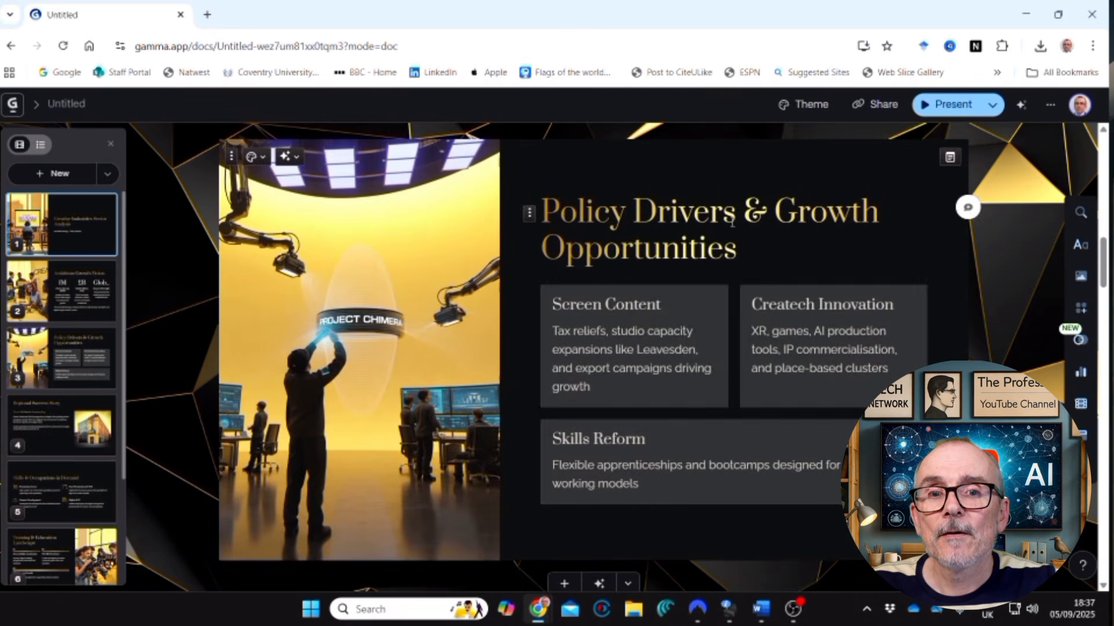
pyautogui.scroll(-8, 638, 246)
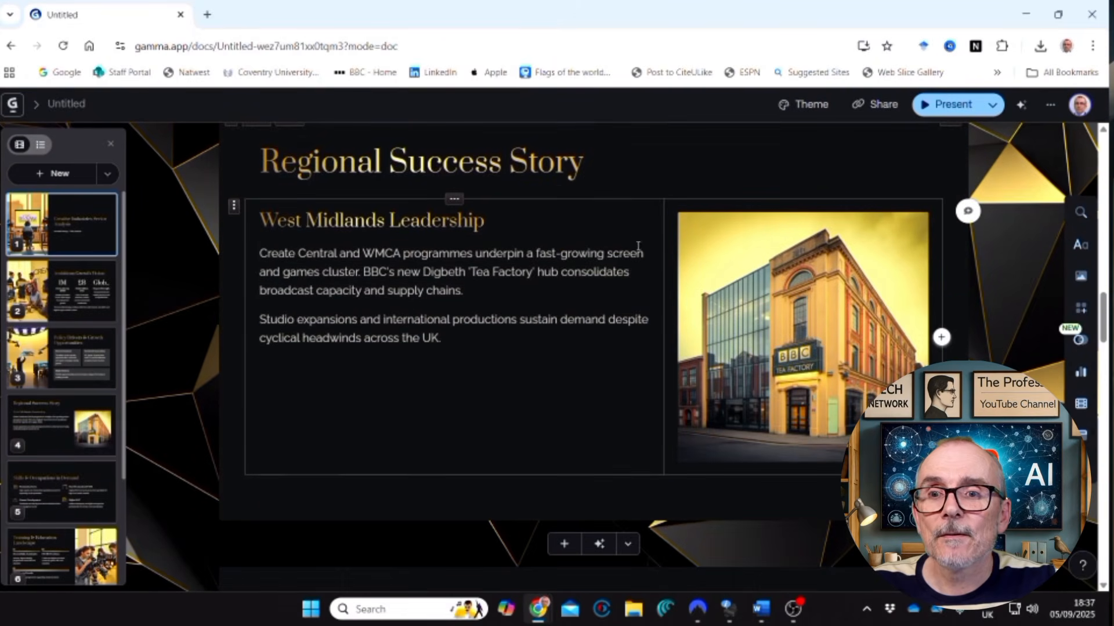
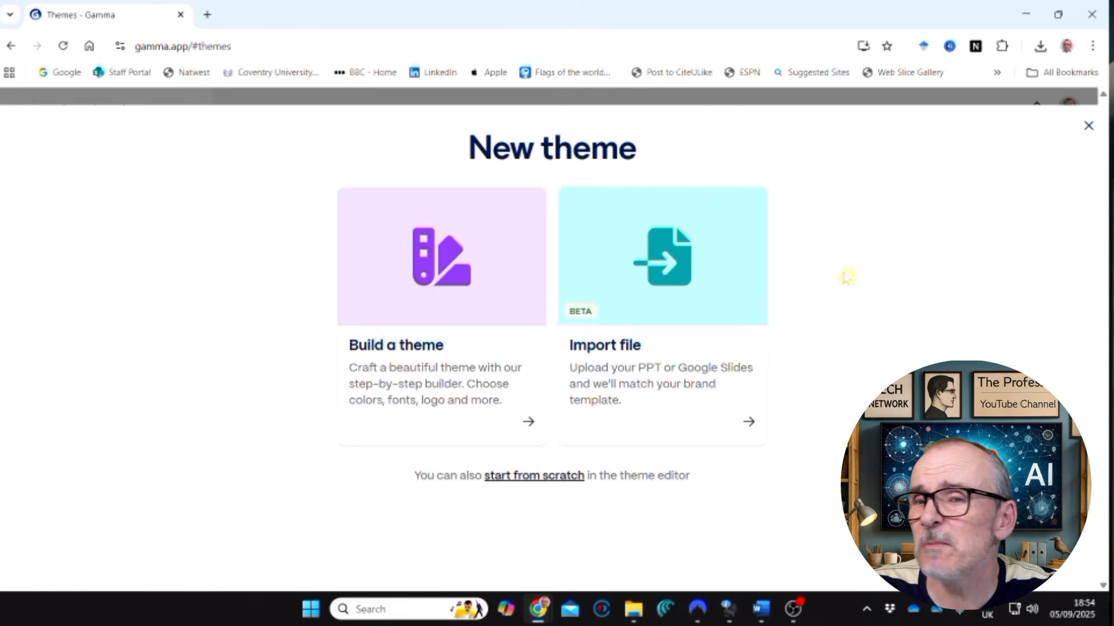
# Start building a new theme and choose the curated white color scheme with dark blue text and a blue accent.
pyautogui.click(475, 301)
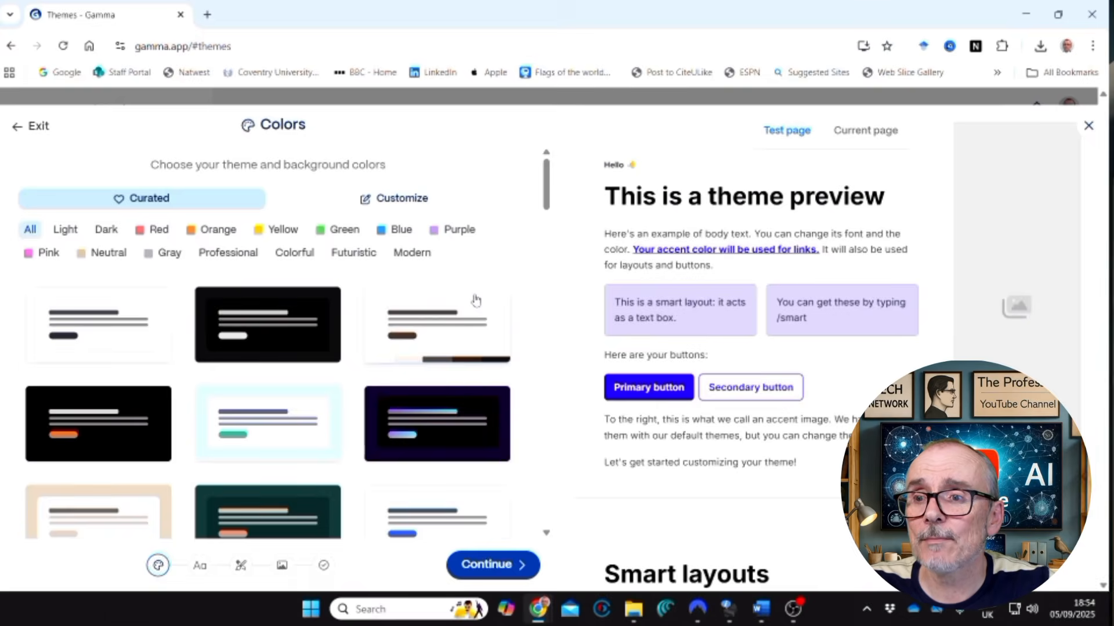
pyautogui.scroll(-4, 475, 301)
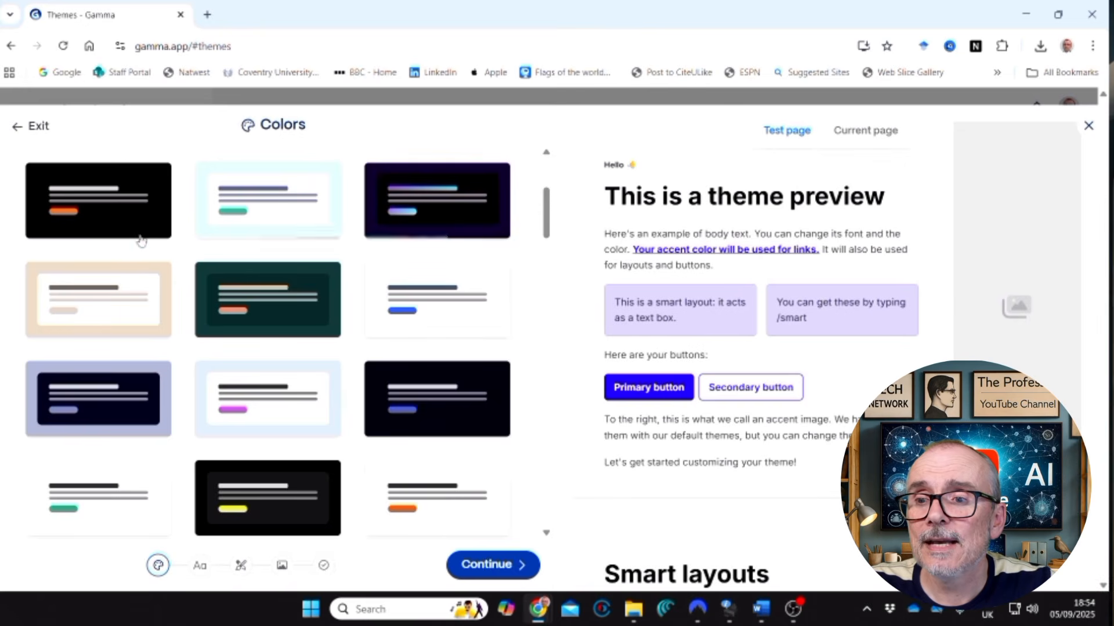
pyautogui.click(429, 300)
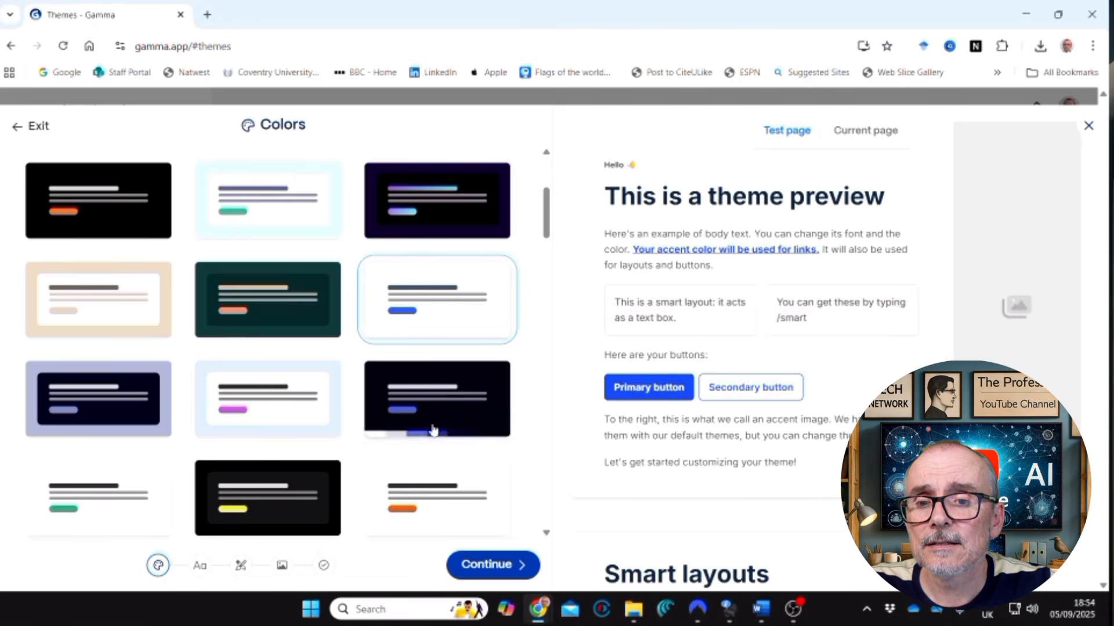
pyautogui.click(475, 565)
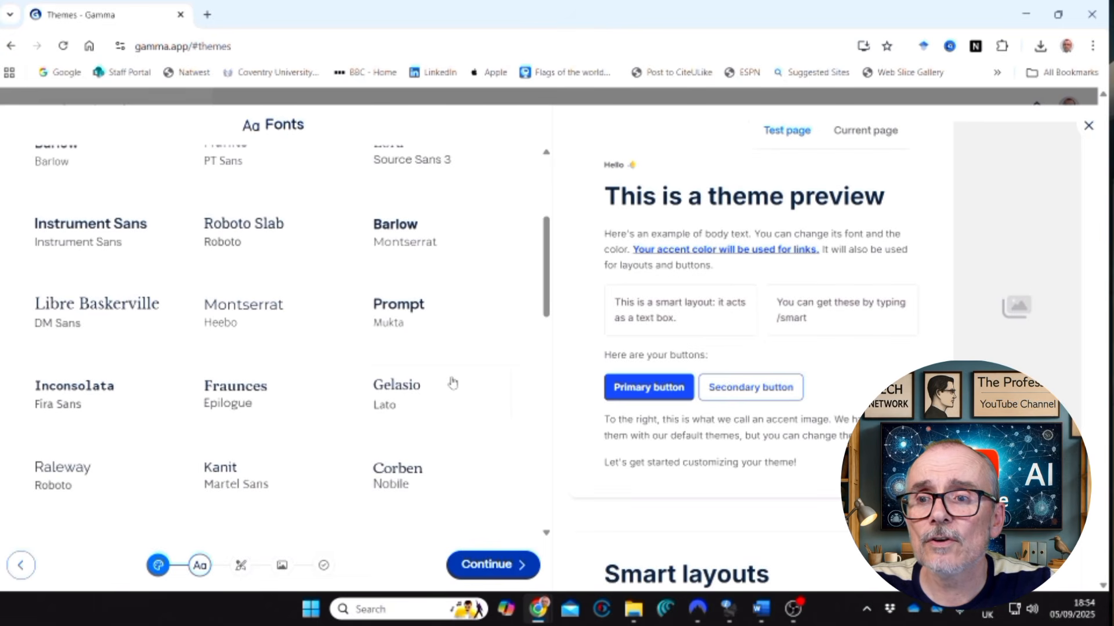
# Choose the curated DM Sans font pairing for the theme's headings and body text.
pyautogui.scroll(4, 331, 270)
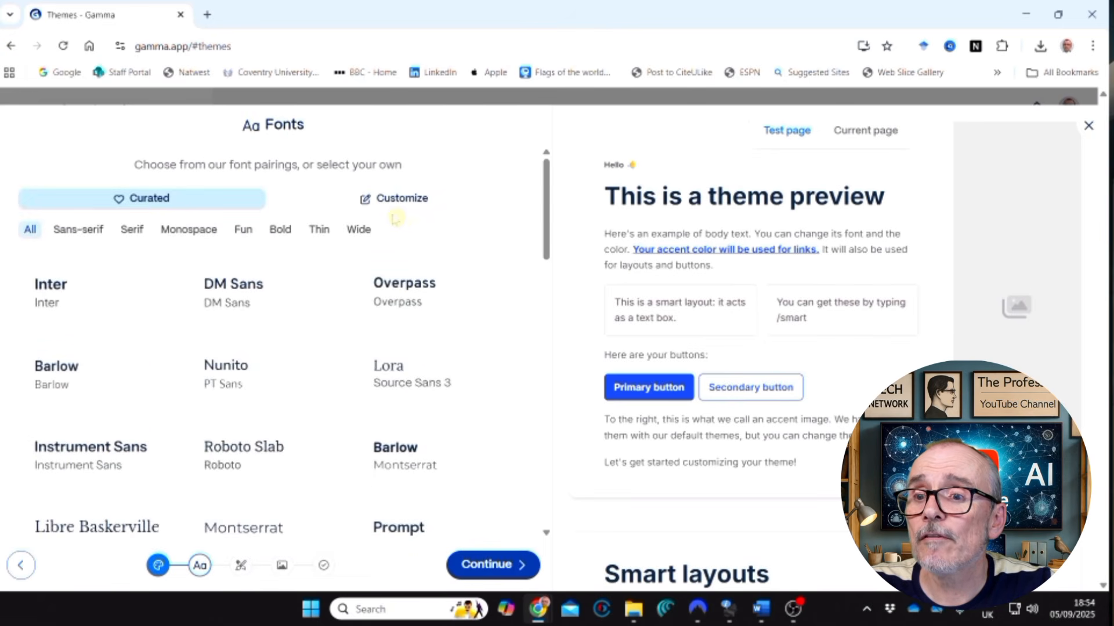
pyautogui.scroll(-1, 376, 228)
pyautogui.click(256, 227)
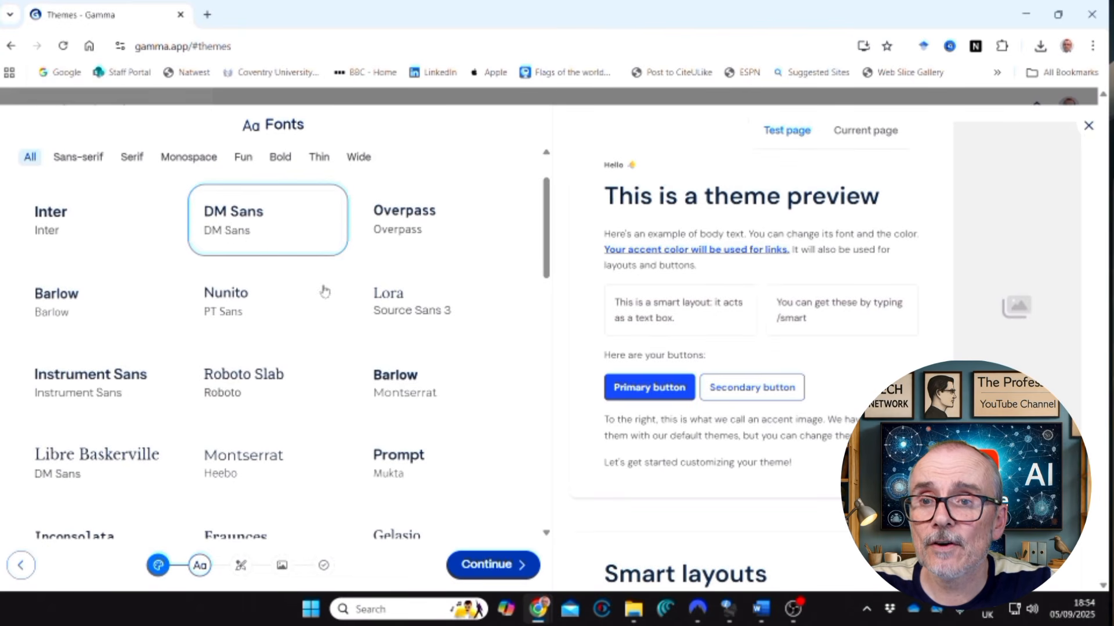
pyautogui.click(490, 565)
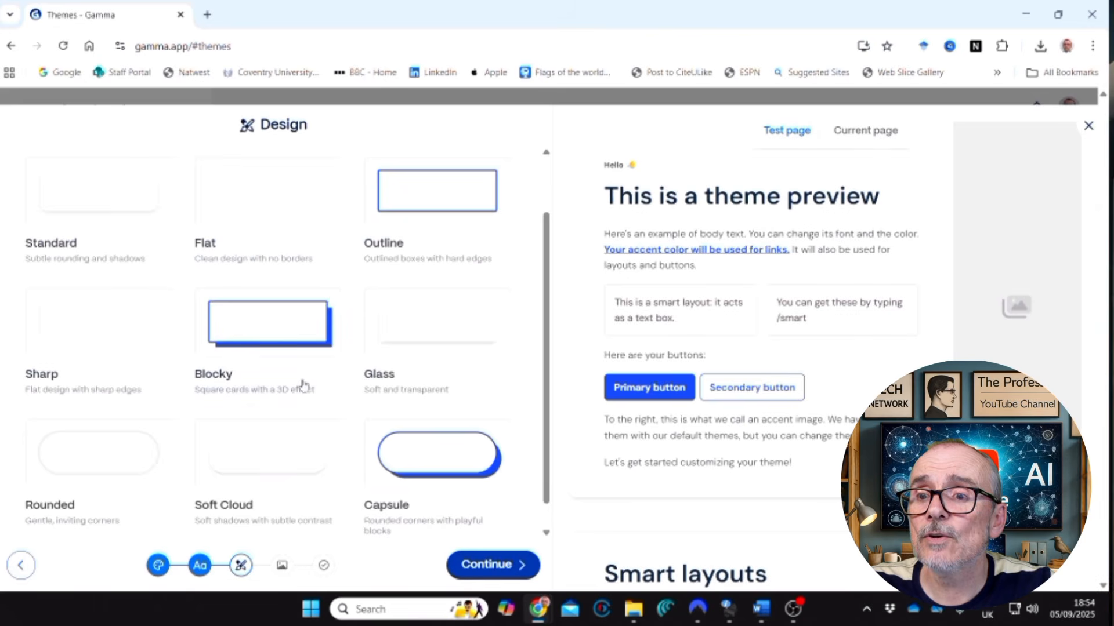
# Apply the Capsule design style, with rounded corners and playful blocks, to the theme.
pyautogui.scroll(1, 306, 385)
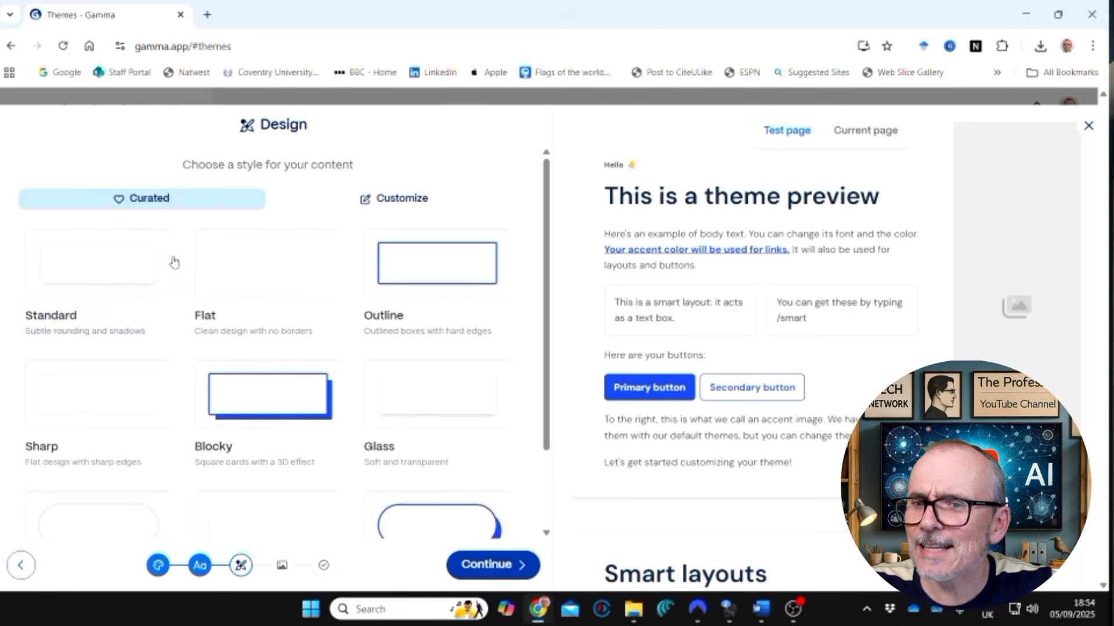
pyautogui.scroll(-2, 255, 314)
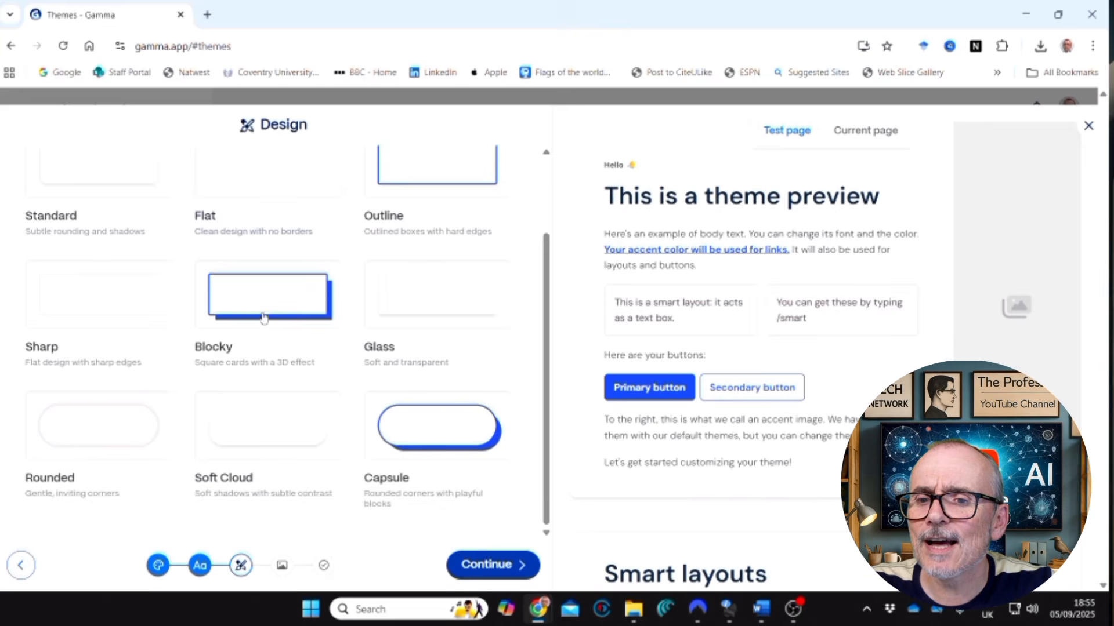
pyautogui.click(418, 423)
pyautogui.click(488, 565)
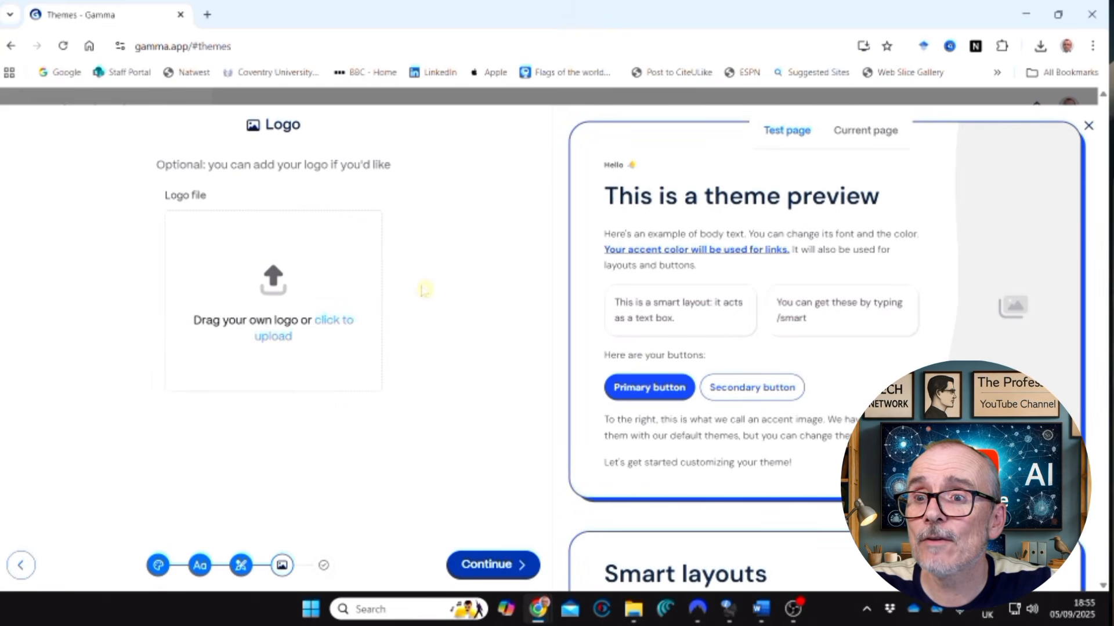
# Skip the optional logo, name the theme "Blue" and finish creating it.
pyautogui.click(483, 566)
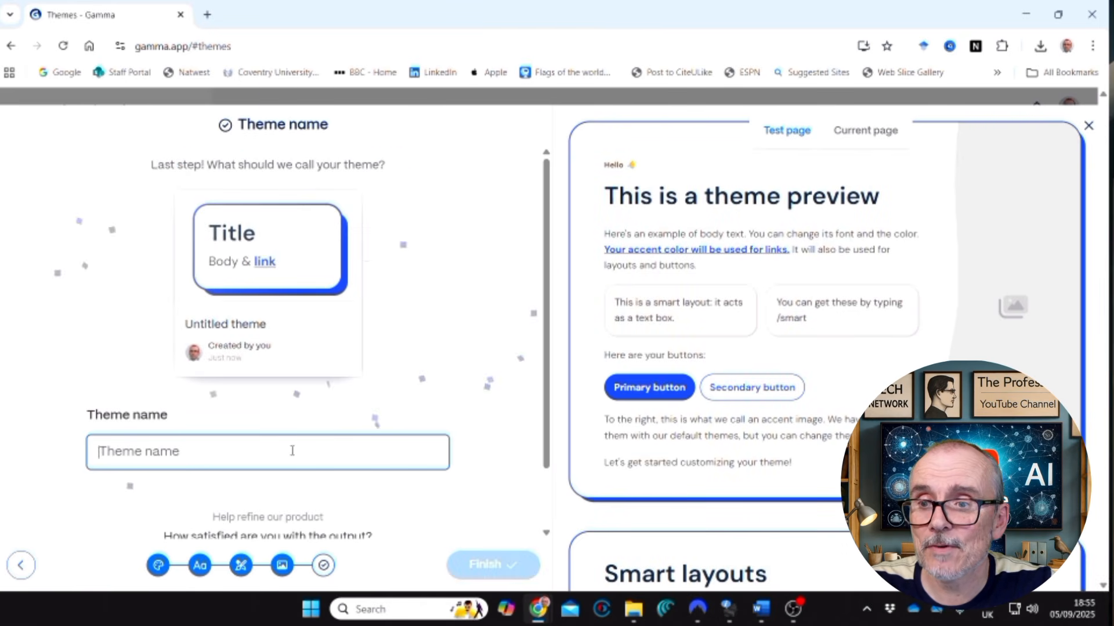
pyautogui.write('Blue')
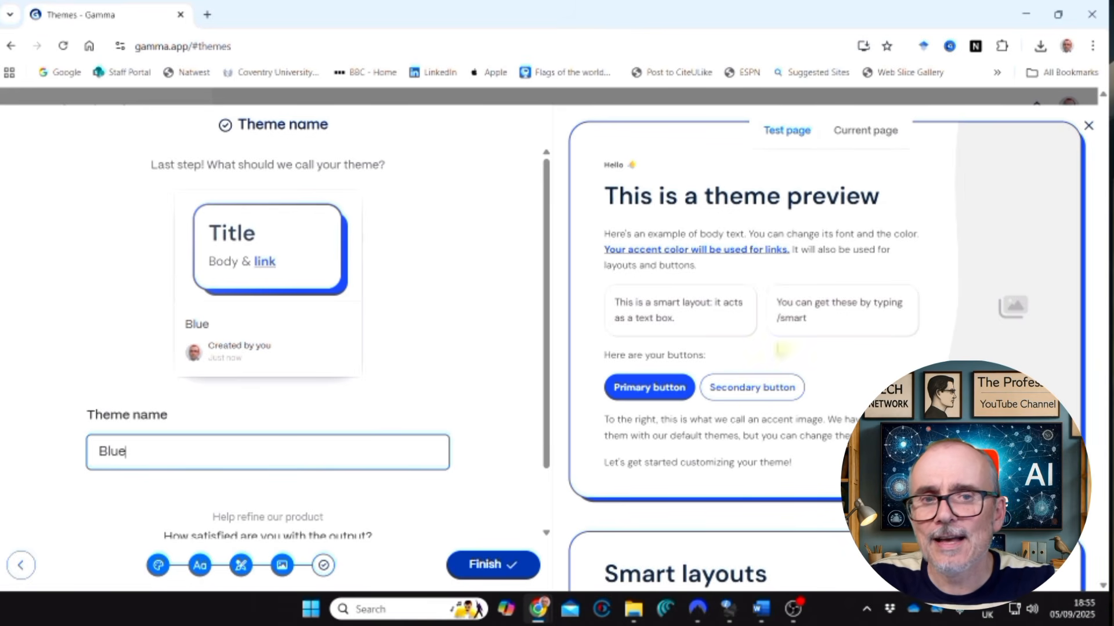
pyautogui.scroll(-7, 812, 369)
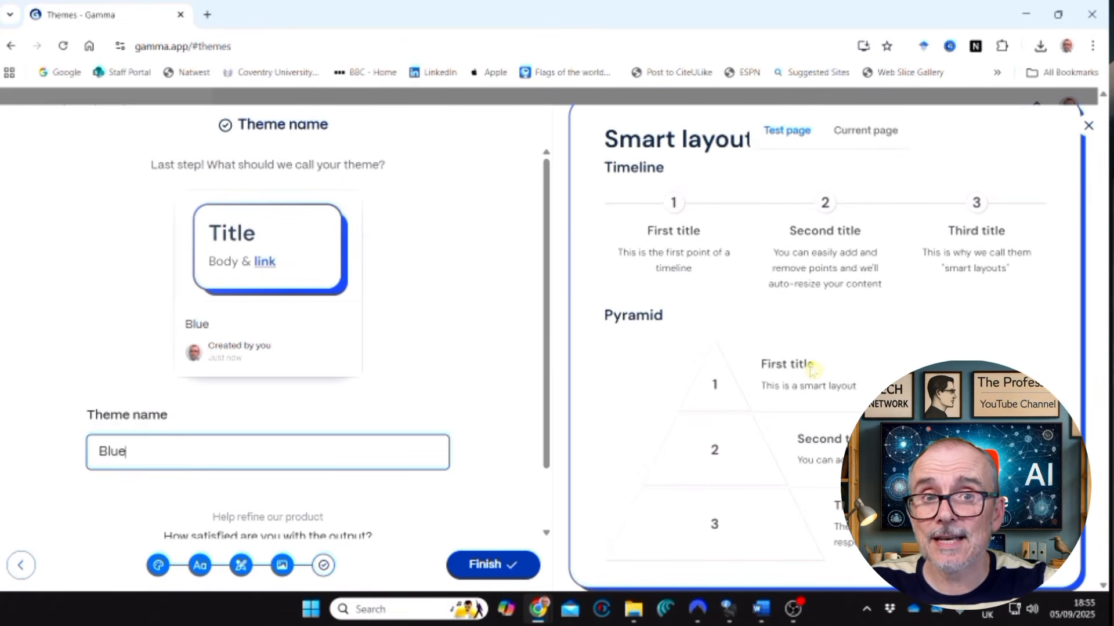
pyautogui.click(491, 563)
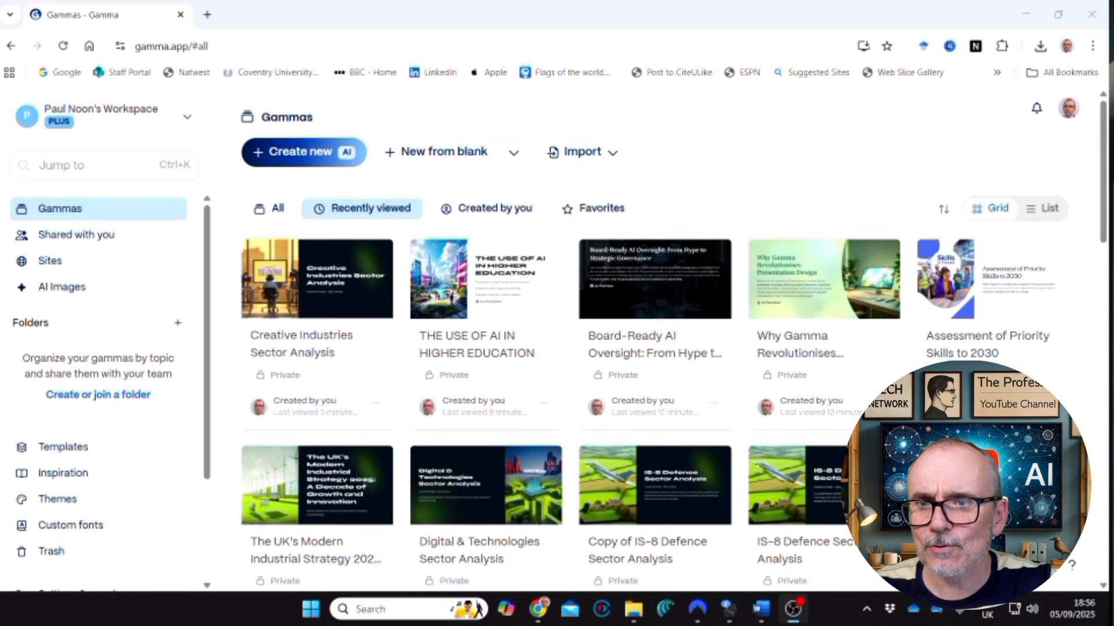
# Generate an AI outline for a new A4 document from the prompt "A report on the UK governements latest reshuffle".
pyautogui.click(287, 152)
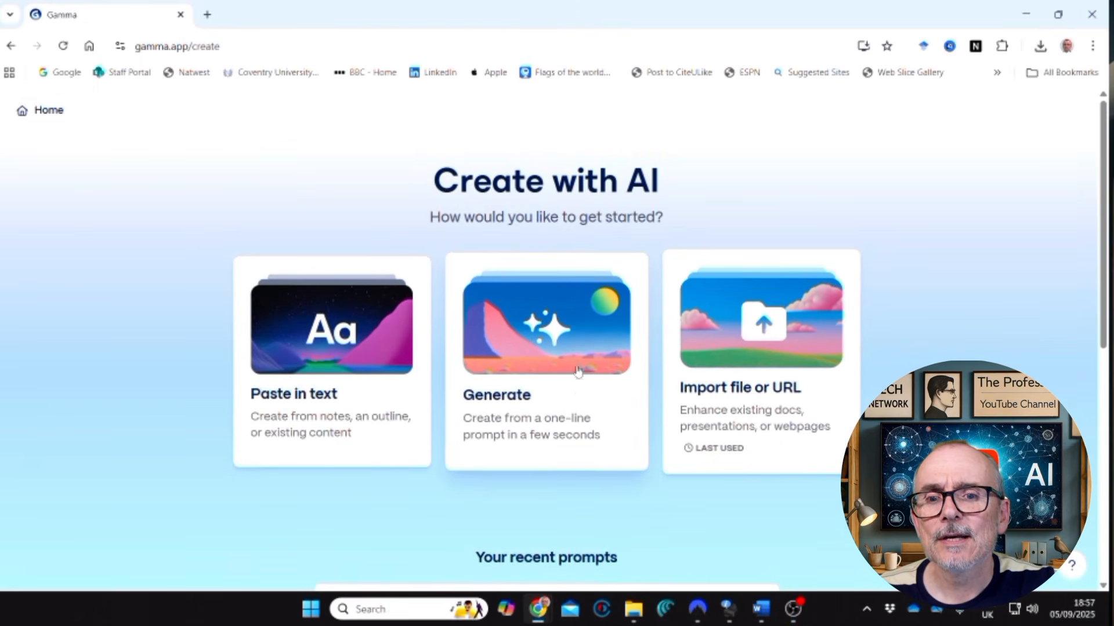
pyautogui.click(569, 348)
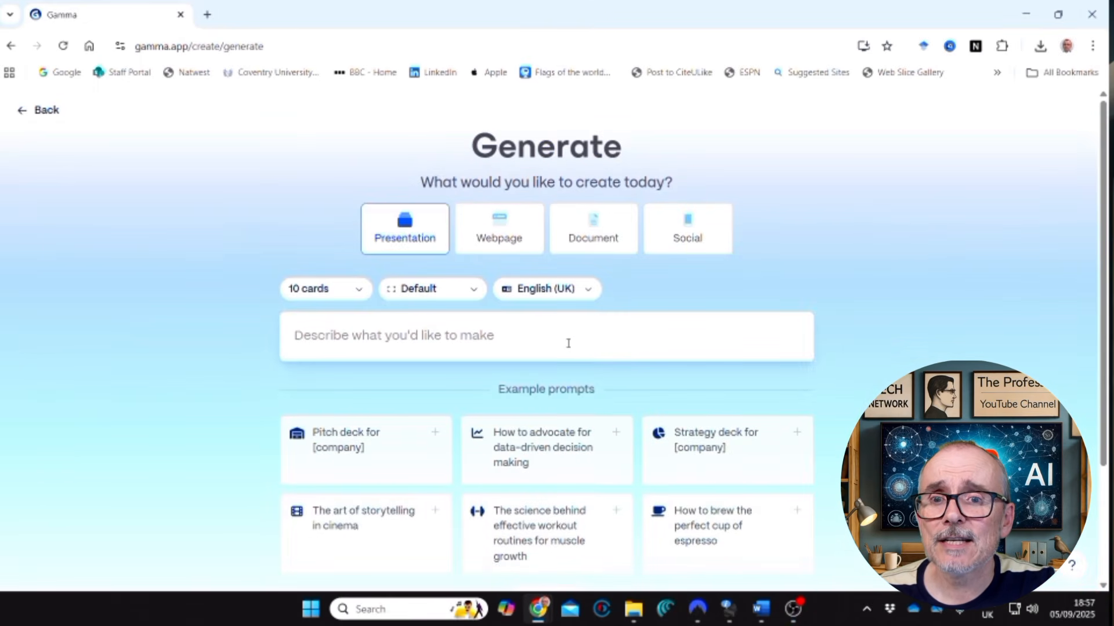
pyautogui.click(593, 236)
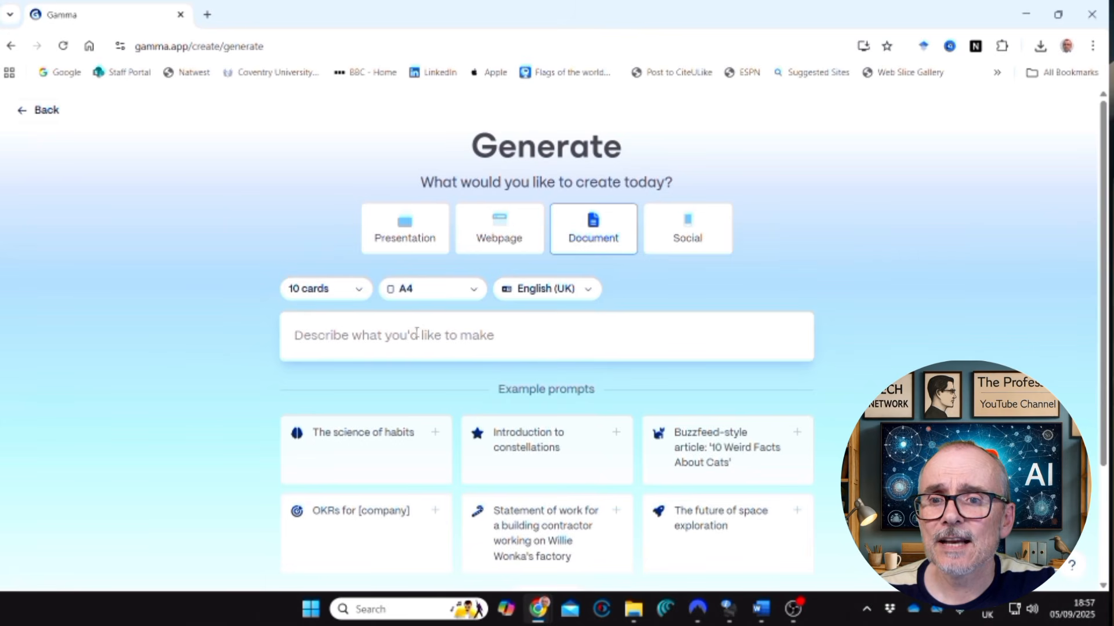
pyautogui.click(473, 328)
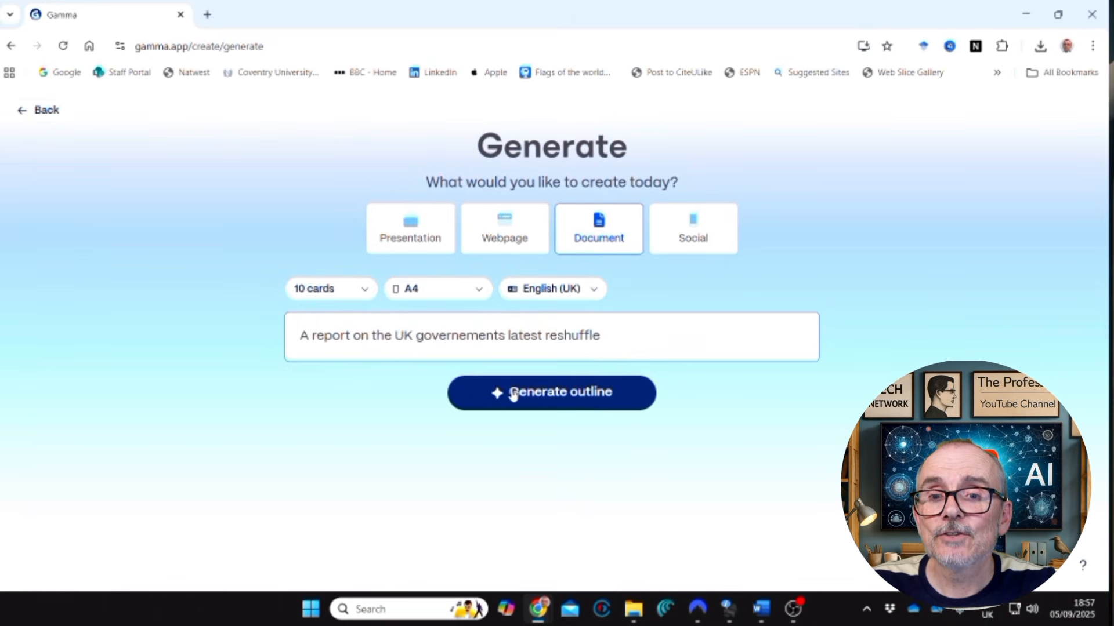
pyautogui.click(513, 395)
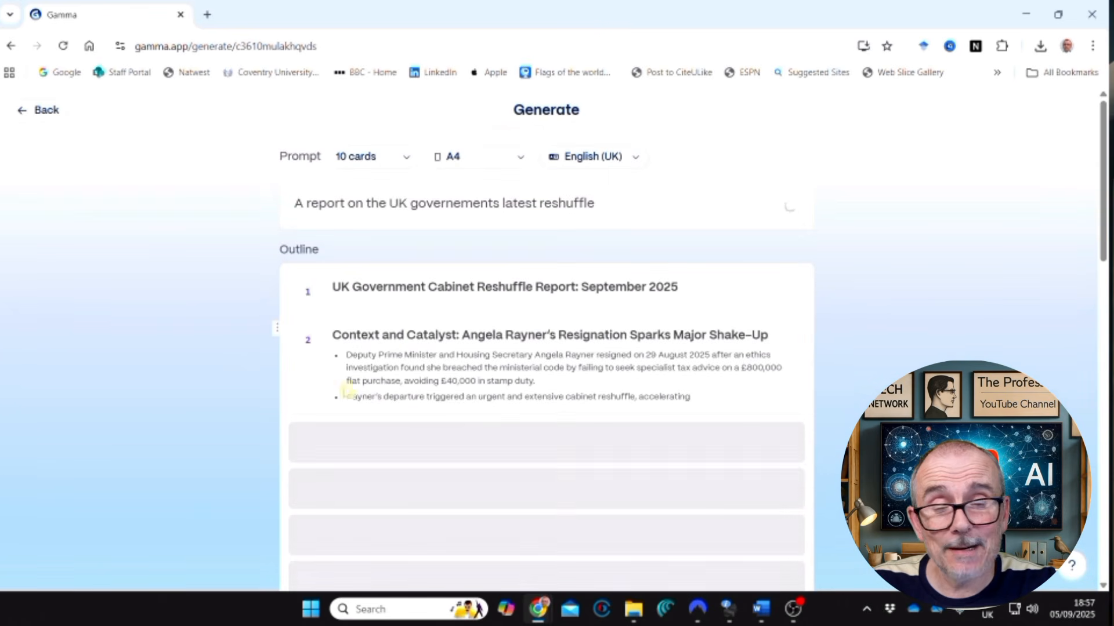
# Review the generated reshuffle report outline card by card, along with the text amount and theme options.
pyautogui.scroll(-1, 481, 397)
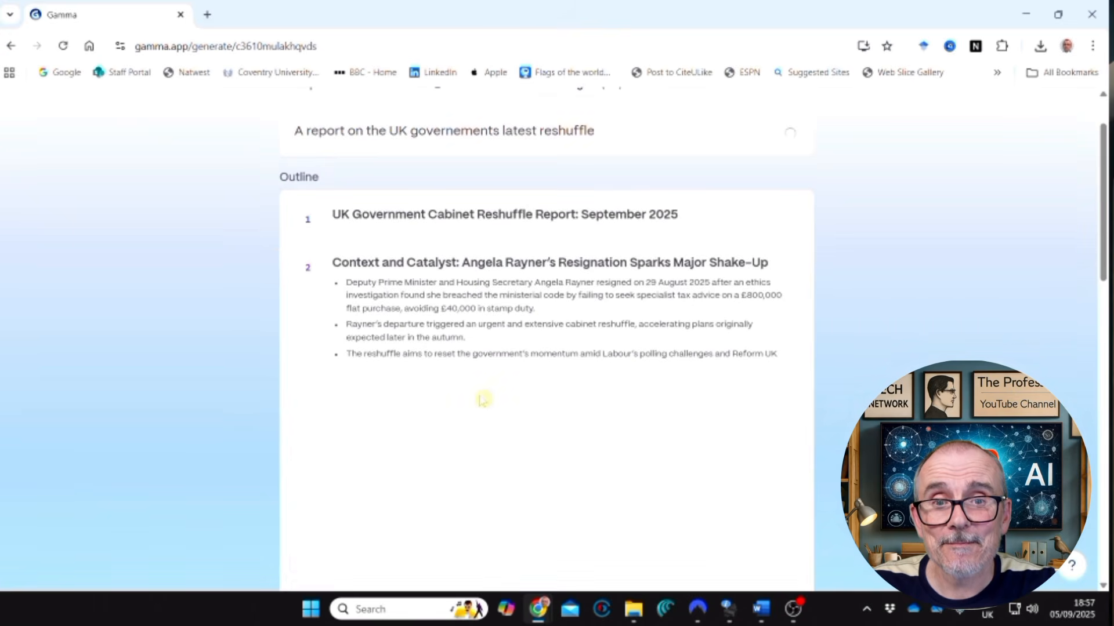
pyautogui.scroll(-2, 481, 399)
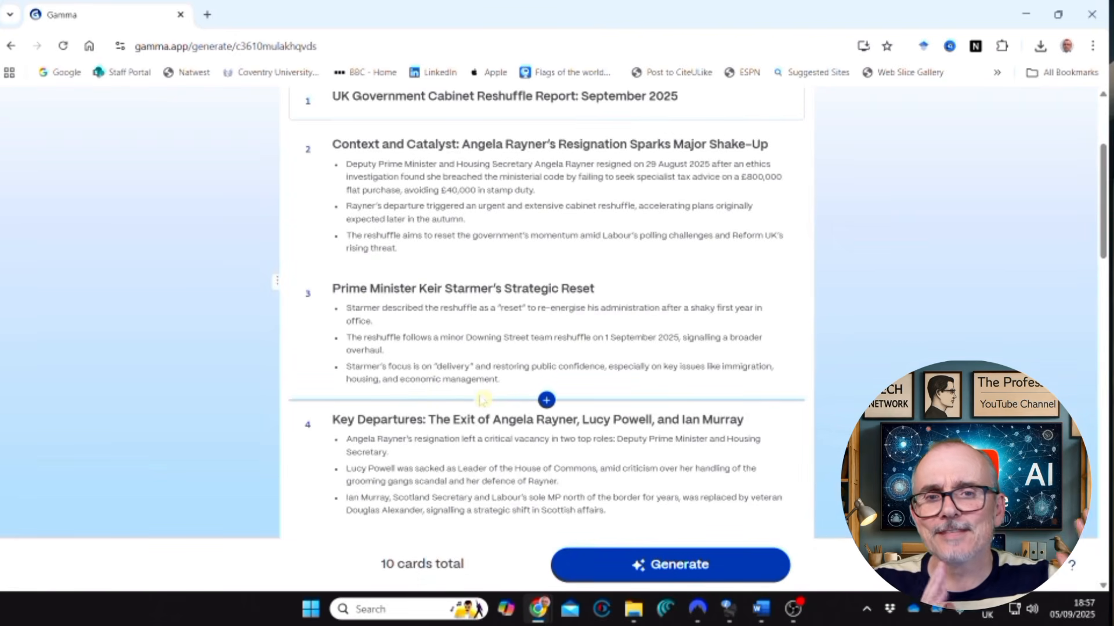
pyautogui.scroll(-10, 504, 394)
pyautogui.scroll(-15, 532, 386)
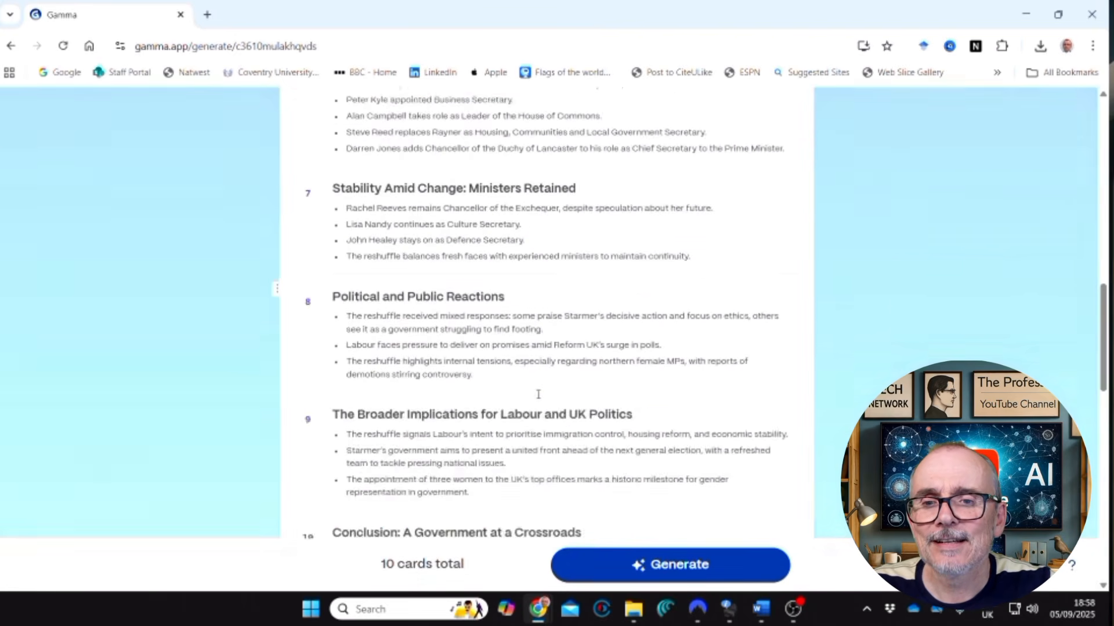
pyautogui.scroll(4, 539, 401)
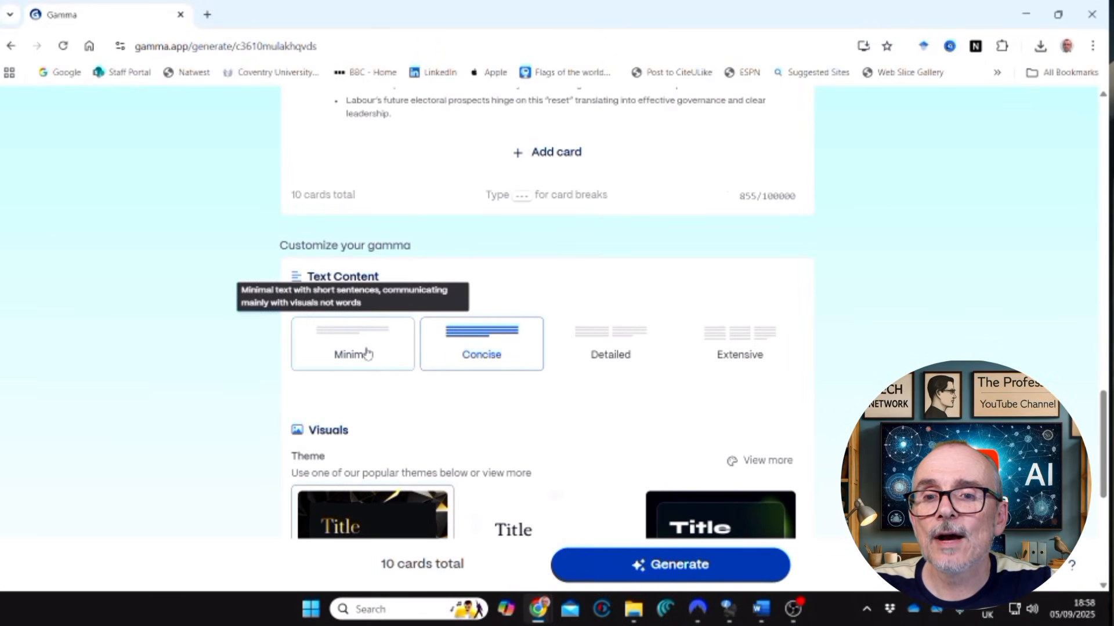
pyautogui.scroll(-1, 563, 422)
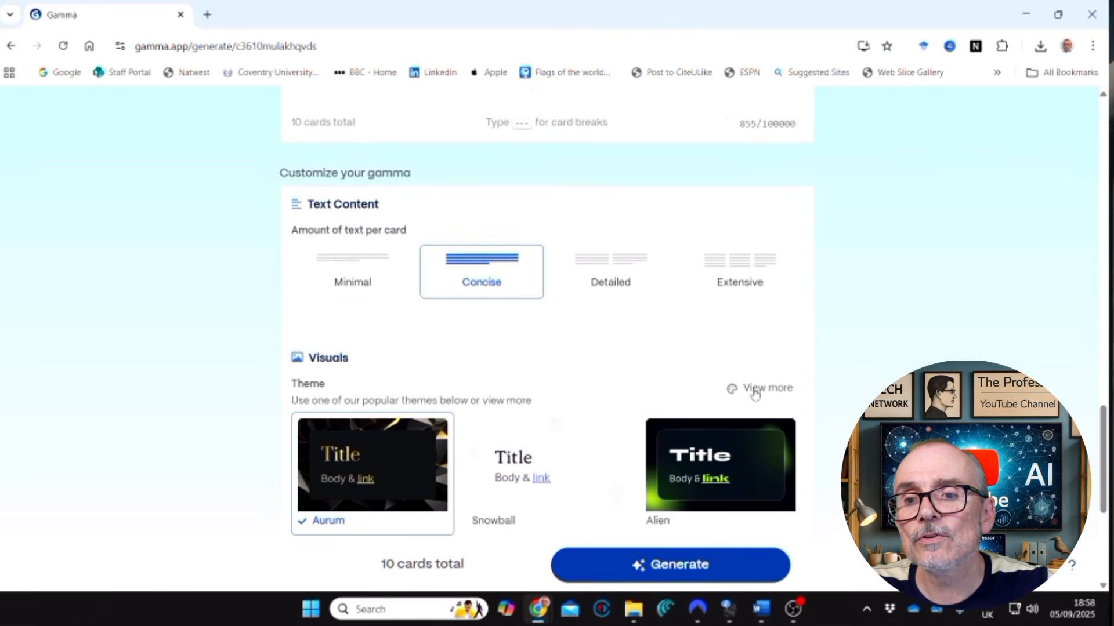
pyautogui.scroll(-4, 574, 392)
pyautogui.scroll(-1, 574, 392)
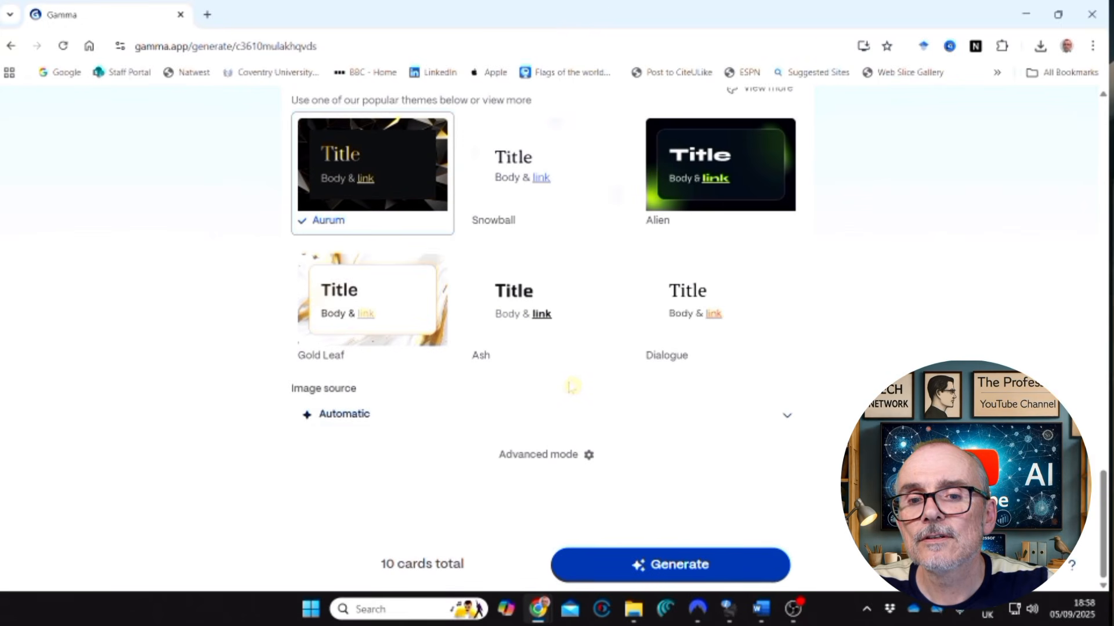
# Set the document's image source to Image placeholders.
pyautogui.click(787, 415)
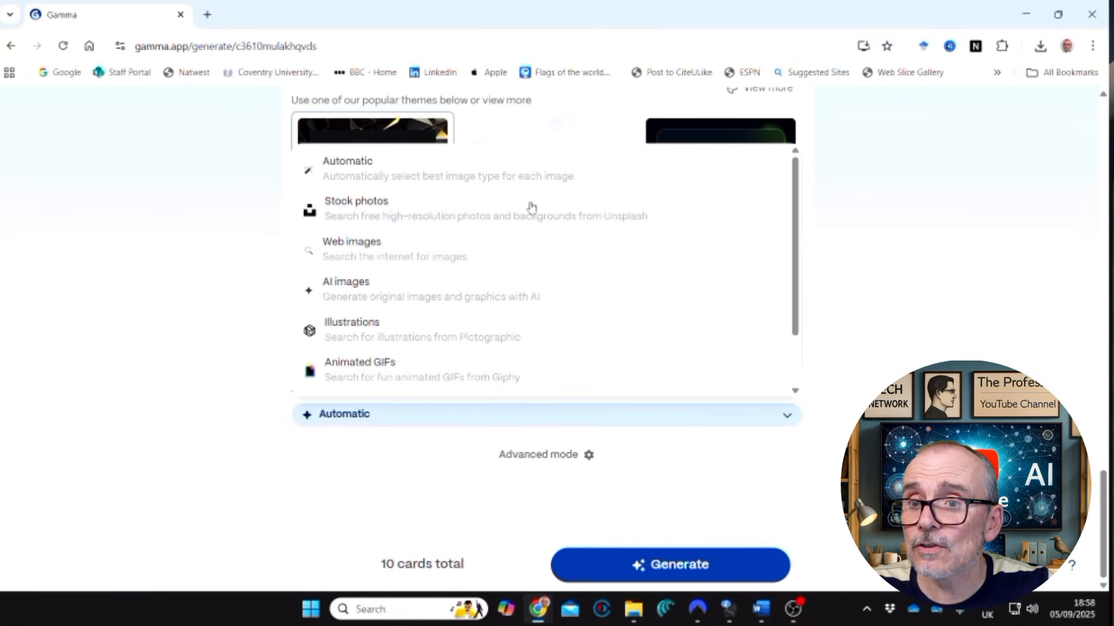
pyautogui.scroll(-2, 529, 217)
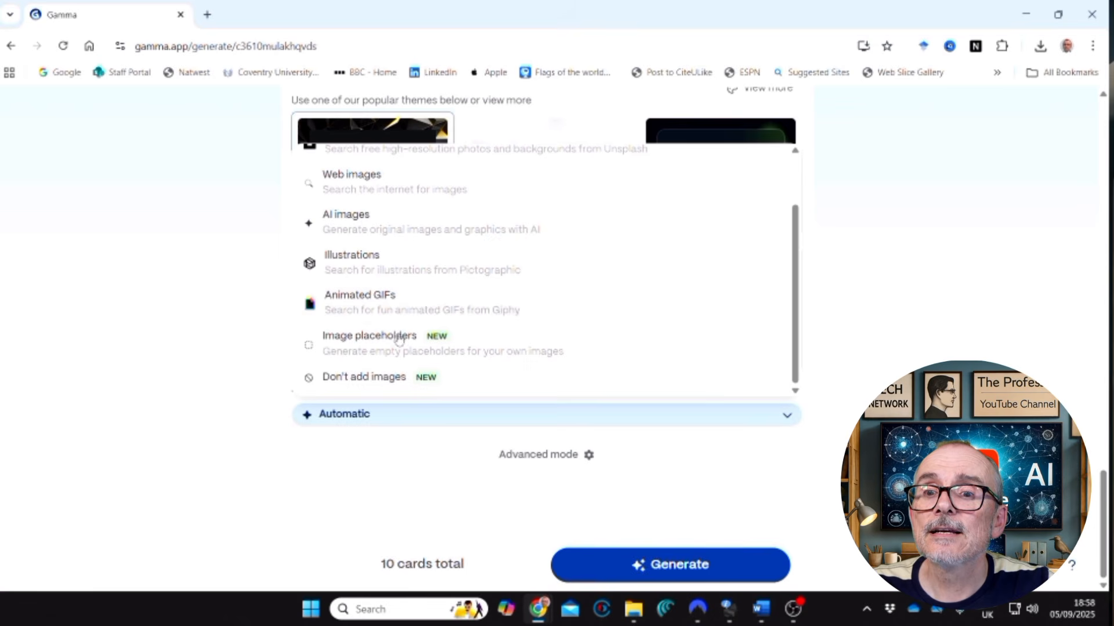
pyautogui.click(384, 348)
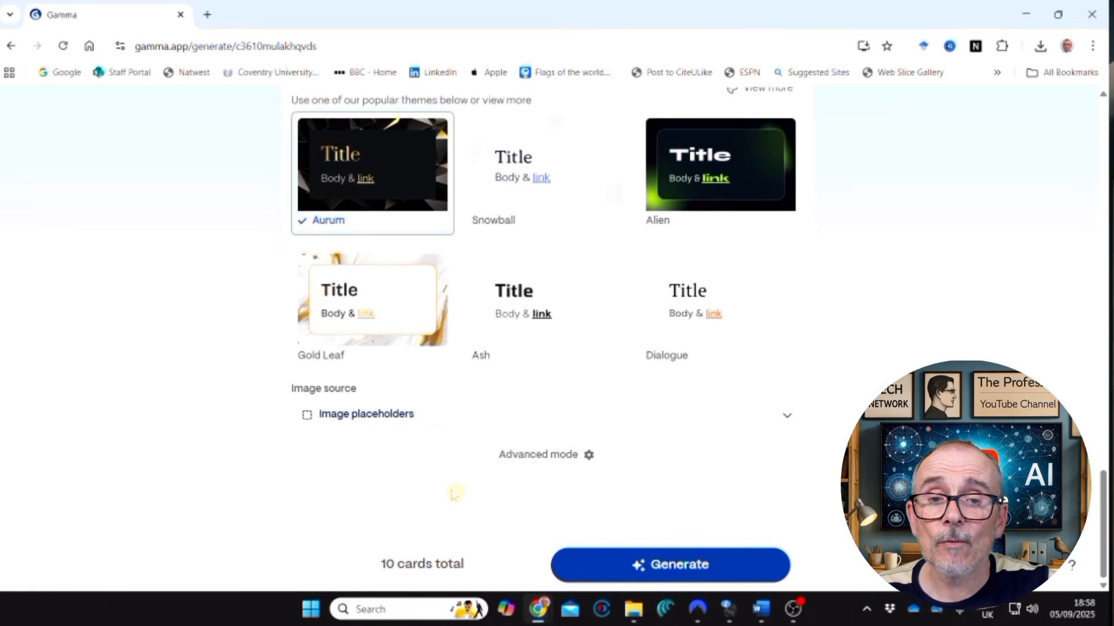
# Choose the Gold Leaf theme from the full collection of standard themes and generate the 10-card document.
pyautogui.scroll(2, 481, 492)
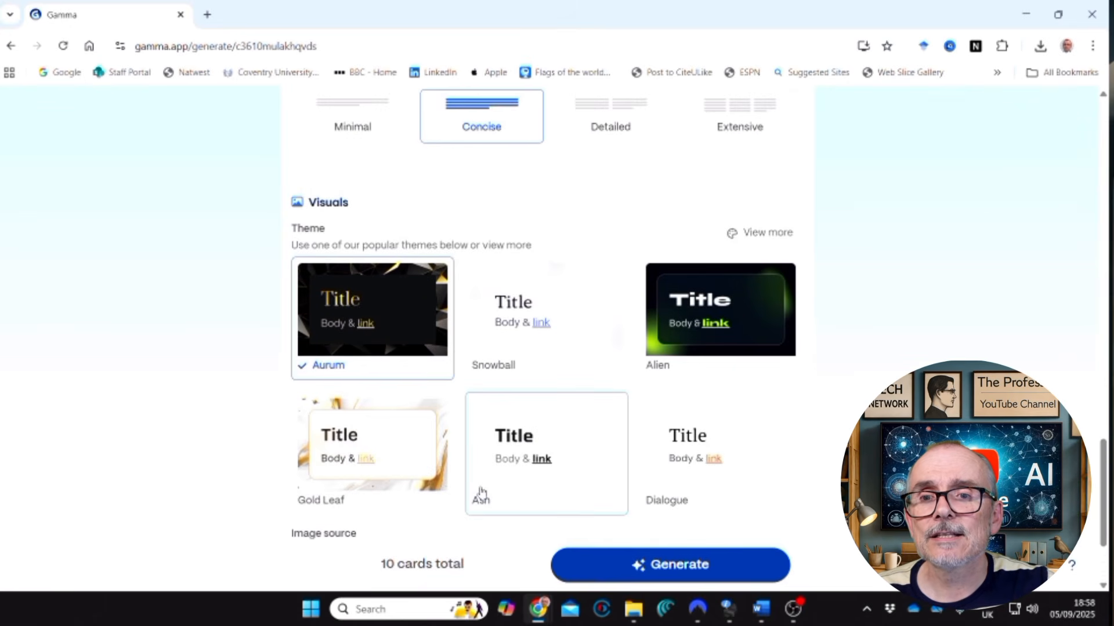
pyautogui.scroll(2, 600, 340)
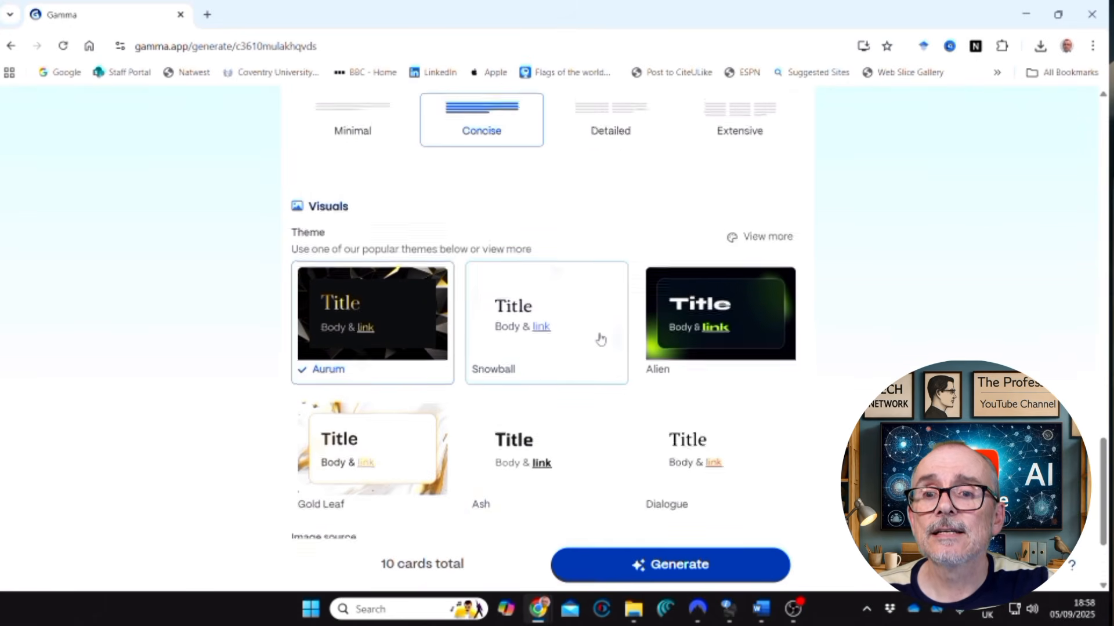
pyautogui.scroll(-4, 600, 341)
pyautogui.scroll(3, 600, 343)
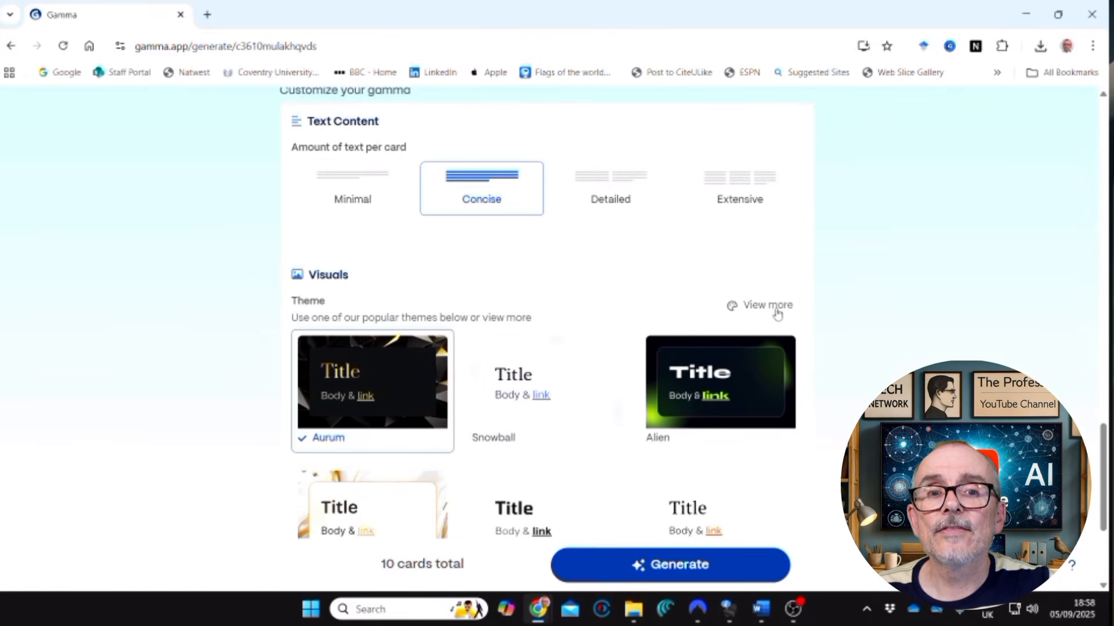
pyautogui.click(776, 306)
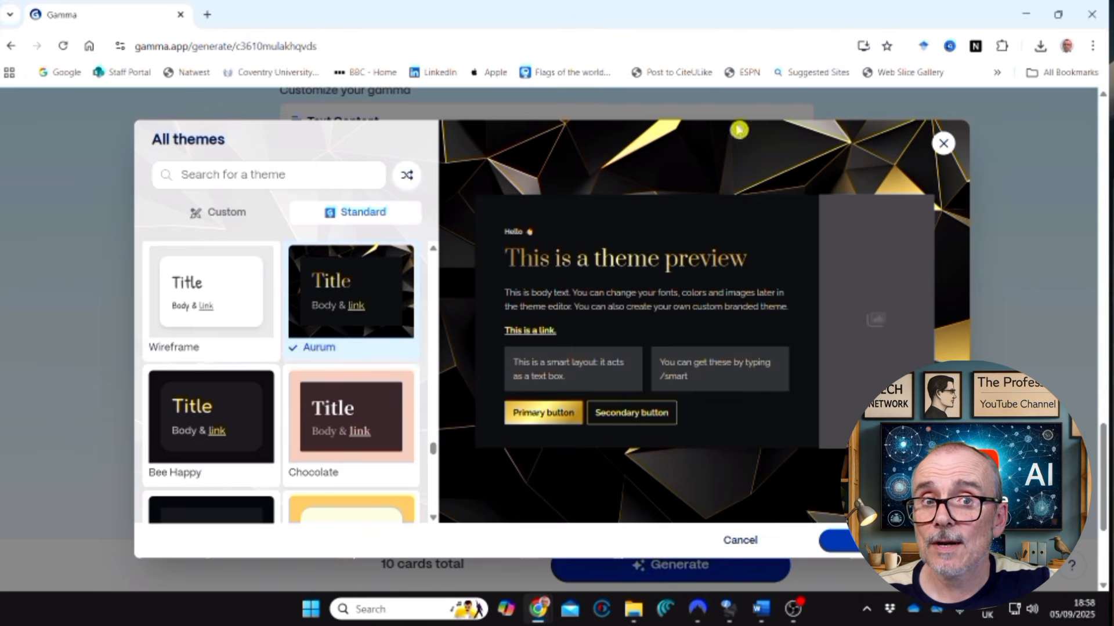
pyautogui.scroll(-5, 372, 314)
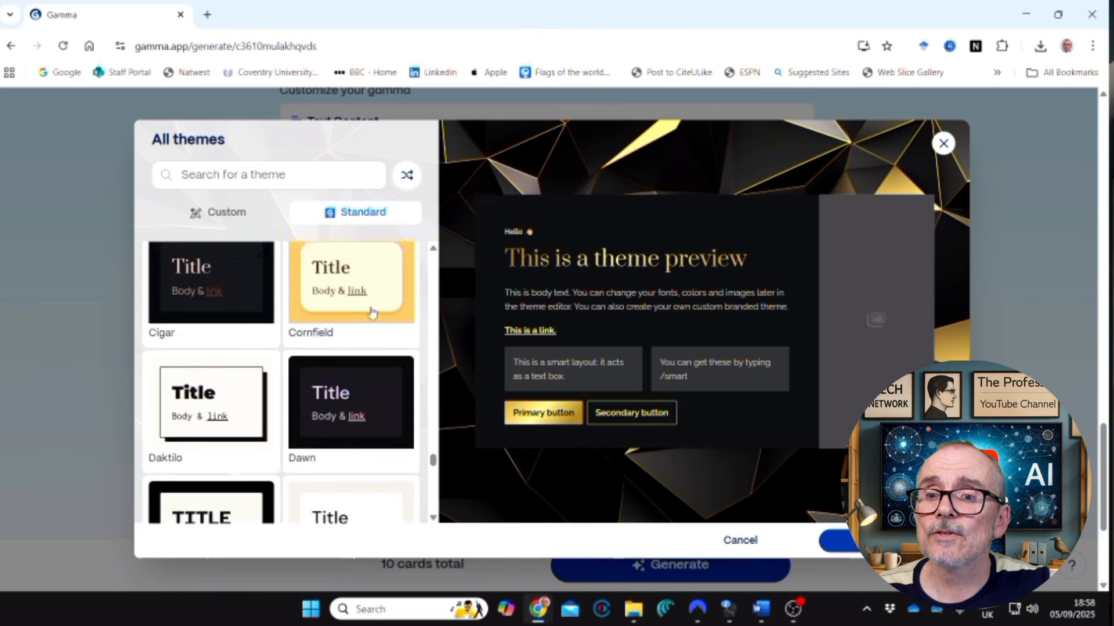
pyautogui.scroll(-4, 372, 313)
pyautogui.scroll(-4, 368, 316)
pyautogui.scroll(1, 368, 315)
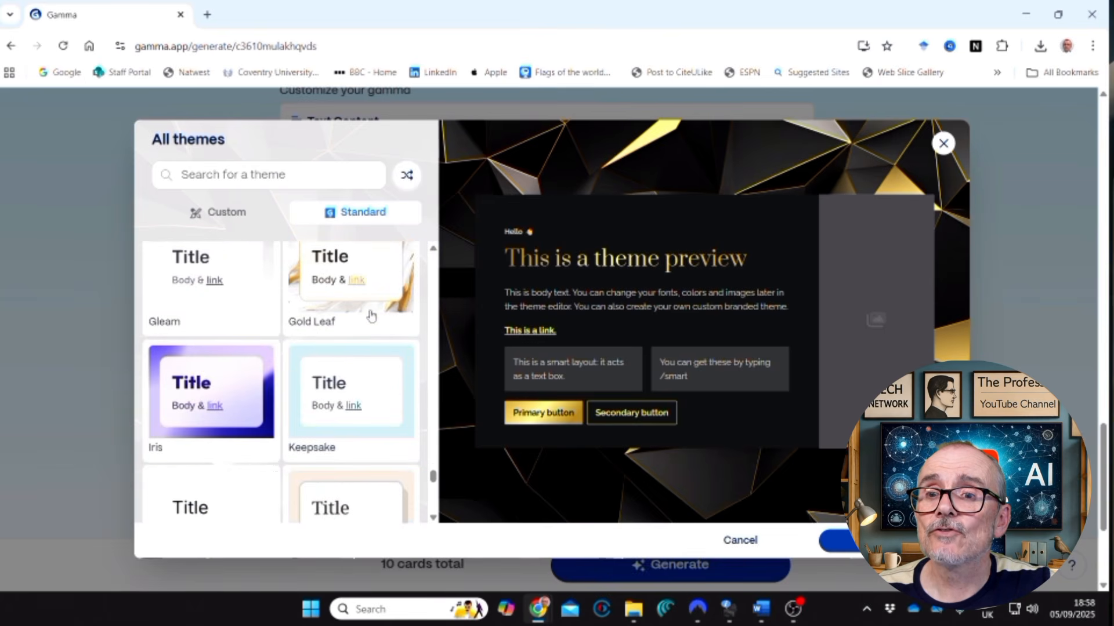
pyautogui.click(398, 306)
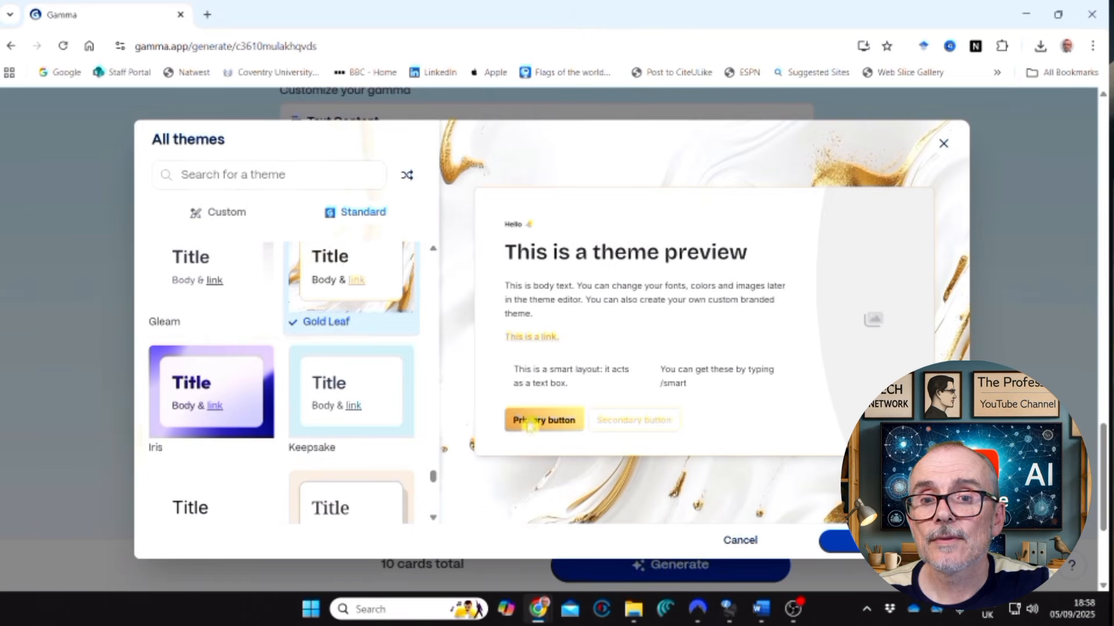
pyautogui.click(830, 541)
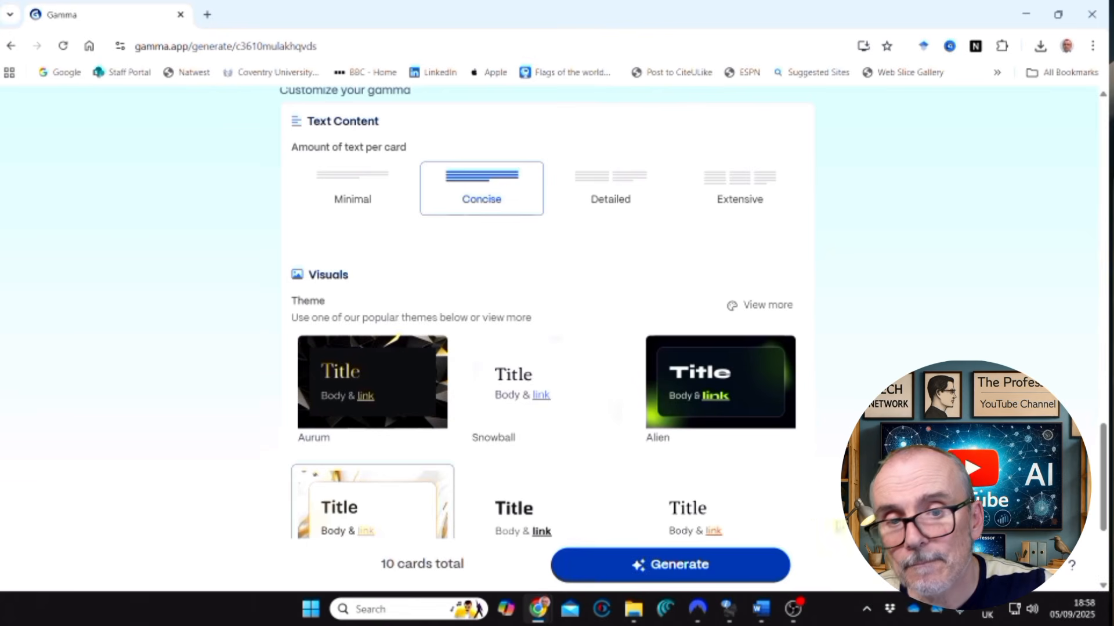
pyautogui.click(670, 573)
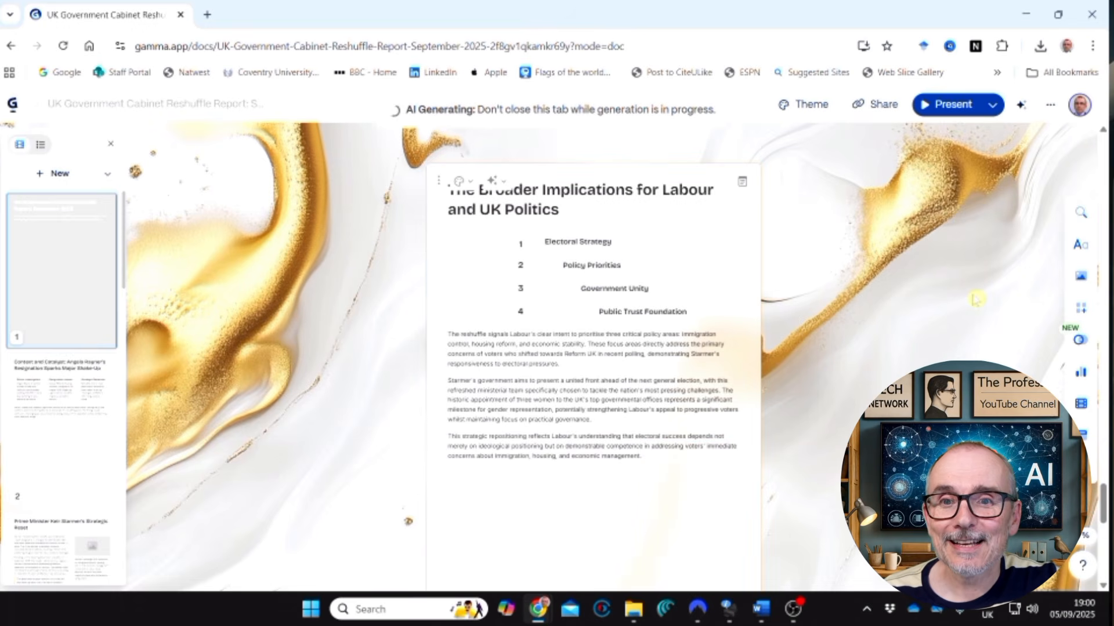
# Review the generated cabinet reshuffle report card by card, checking the text layouts and the image placeholders.
pyautogui.scroll(8, 976, 307)
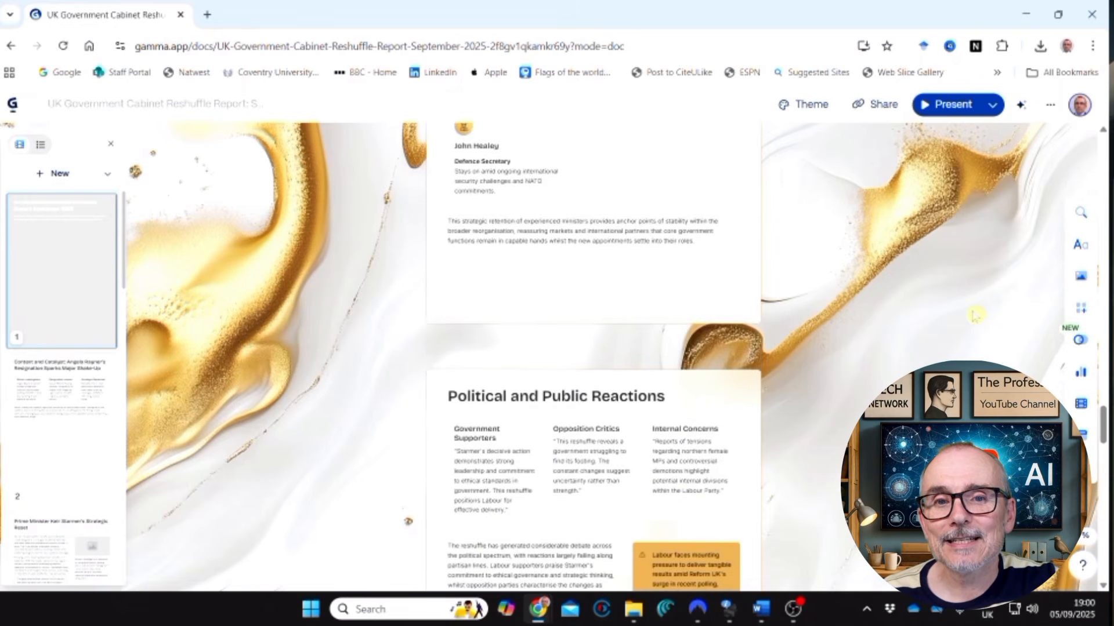
pyautogui.scroll(6, 598, 344)
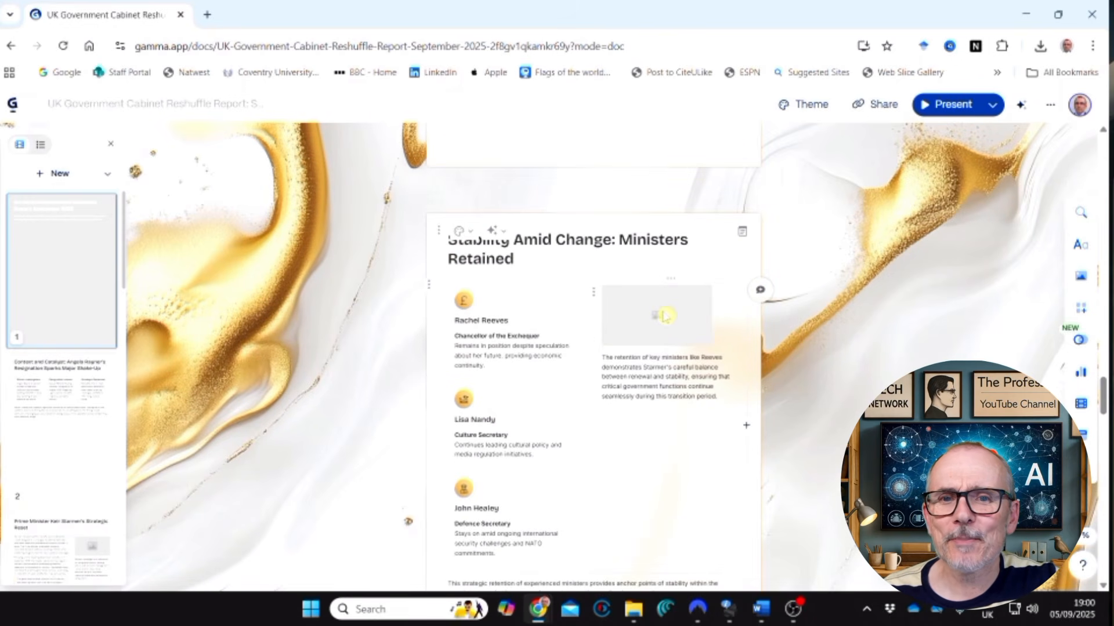
pyautogui.scroll(10, 664, 316)
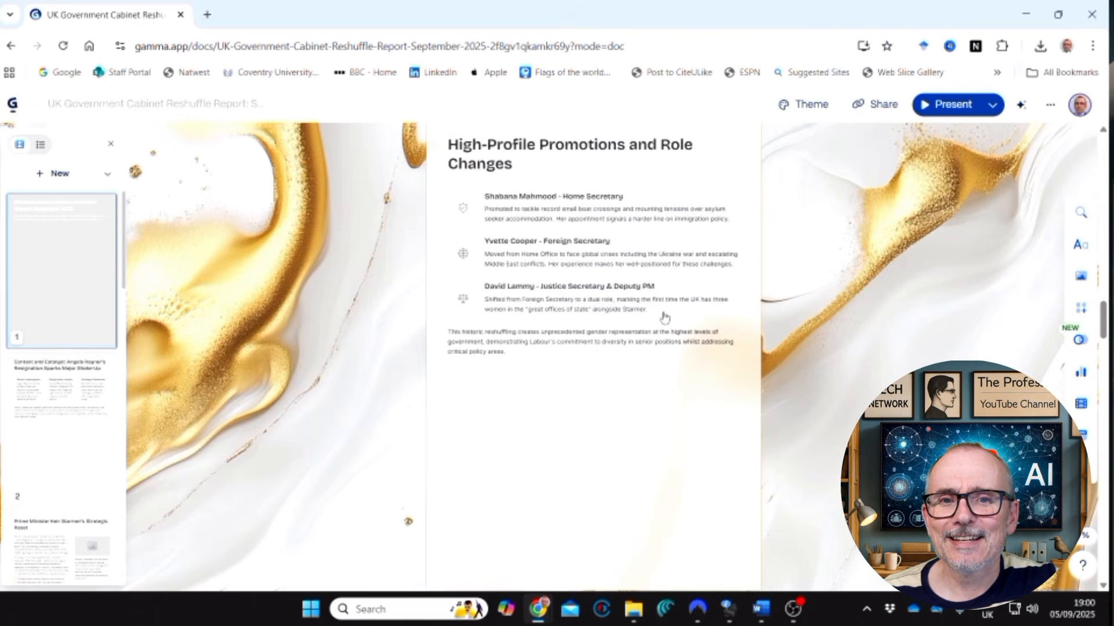
pyautogui.scroll(10, 665, 316)
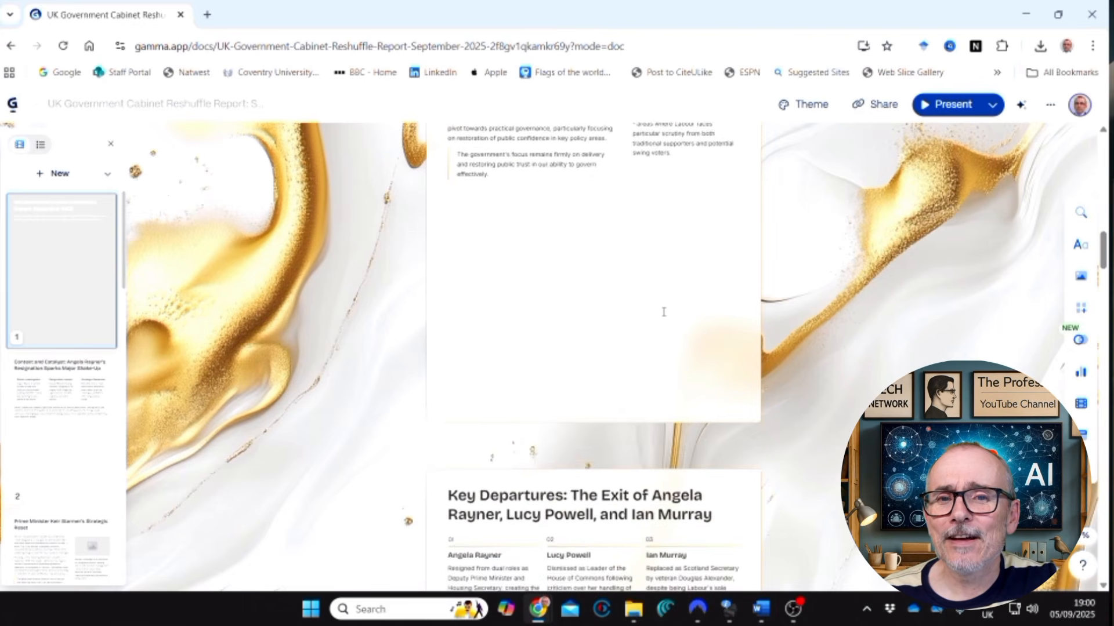
pyautogui.scroll(5, 664, 312)
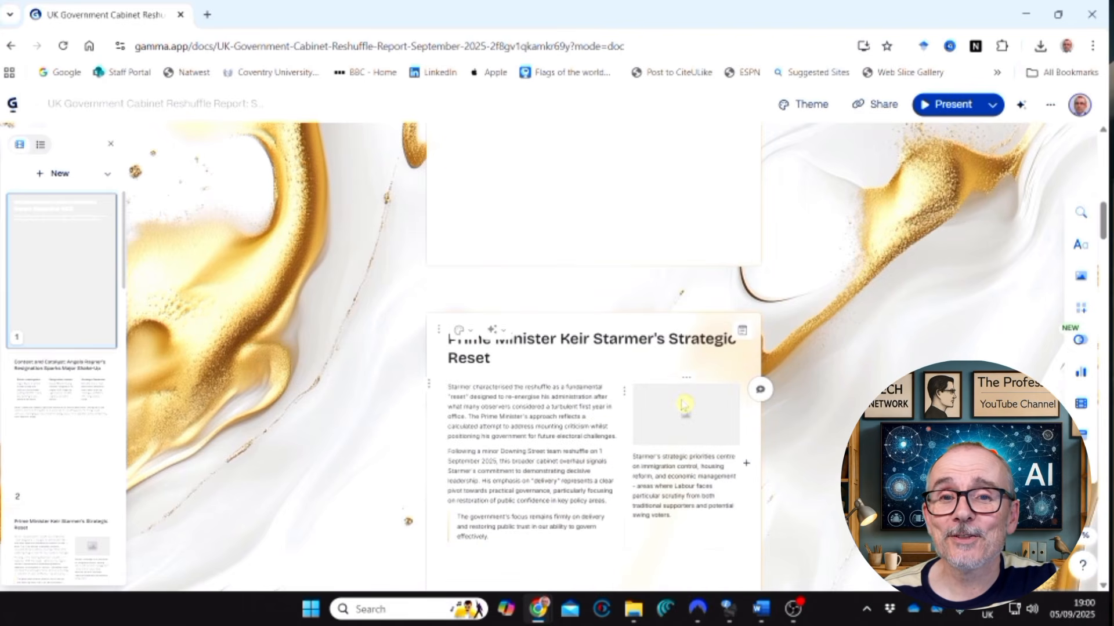
pyautogui.scroll(9, 685, 405)
pyautogui.scroll(-7, 691, 408)
pyautogui.scroll(3, 694, 409)
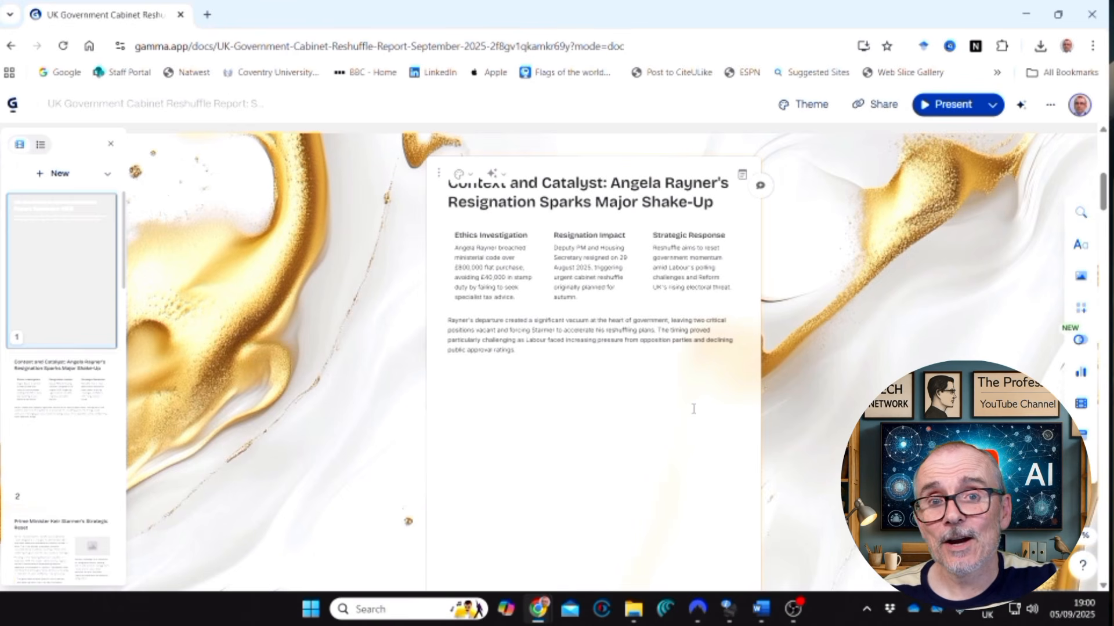
pyautogui.scroll(2, 644, 417)
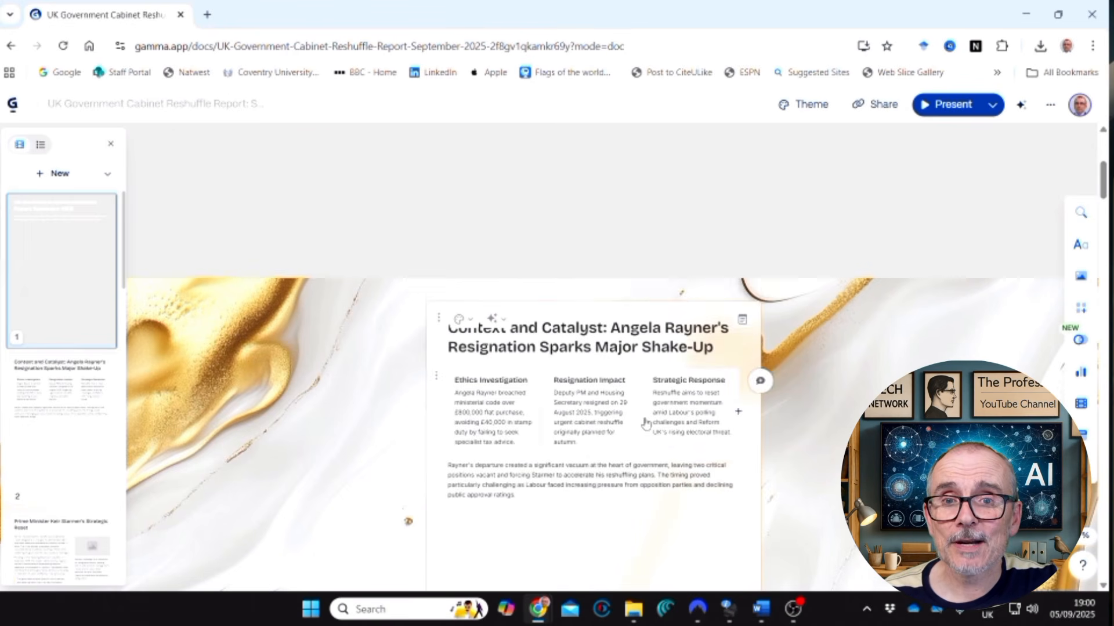
pyautogui.scroll(-2, 642, 423)
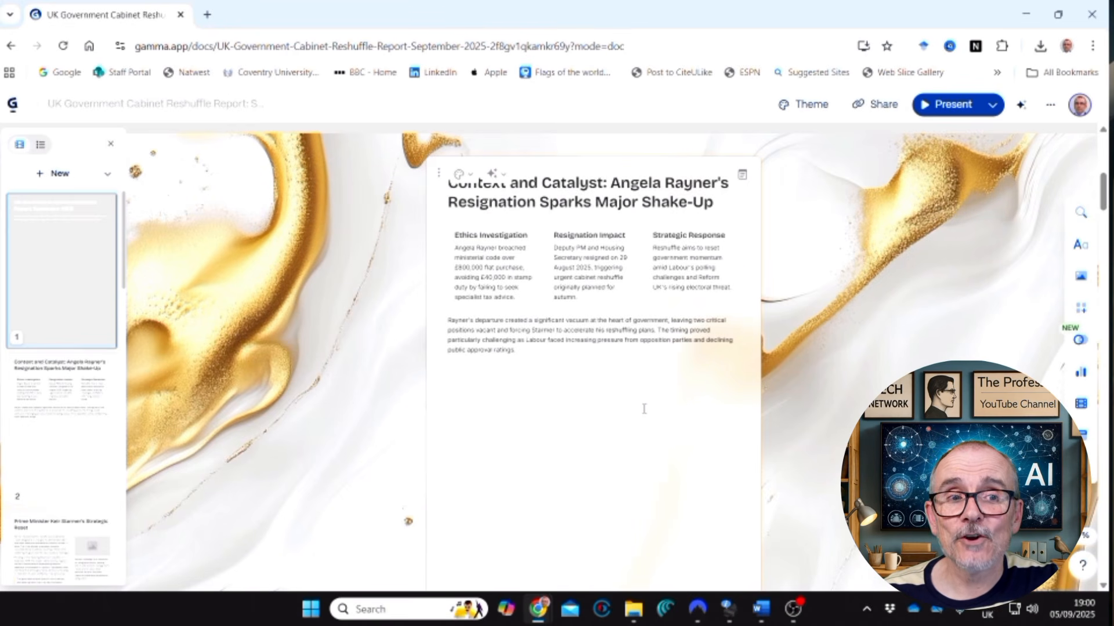
pyautogui.scroll(-5, 644, 409)
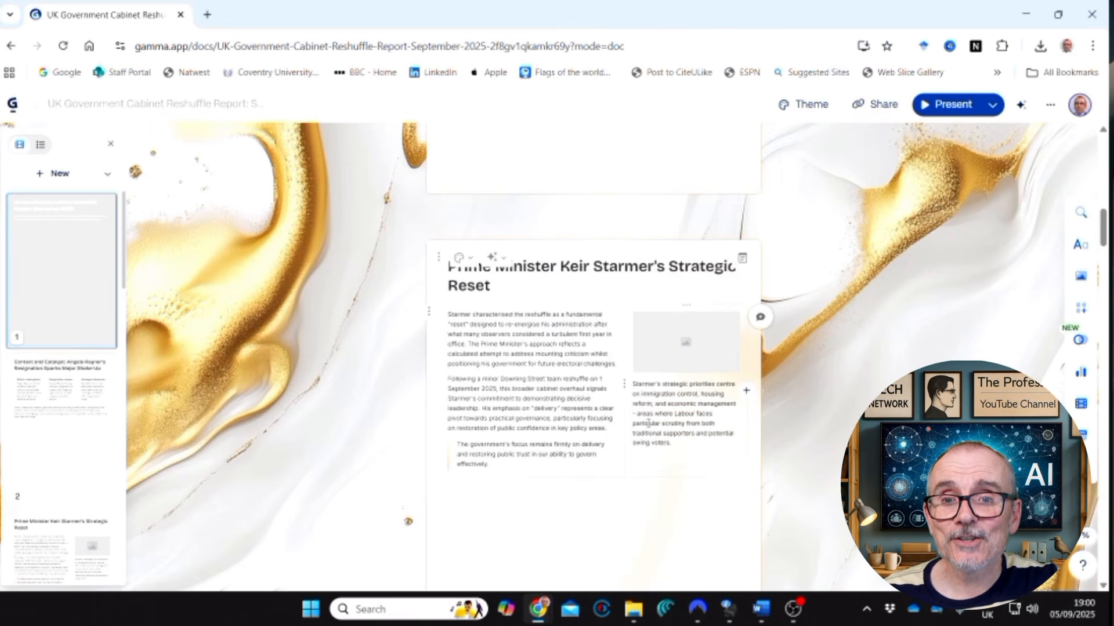
pyautogui.scroll(-2, 648, 424)
pyautogui.scroll(-4, 585, 392)
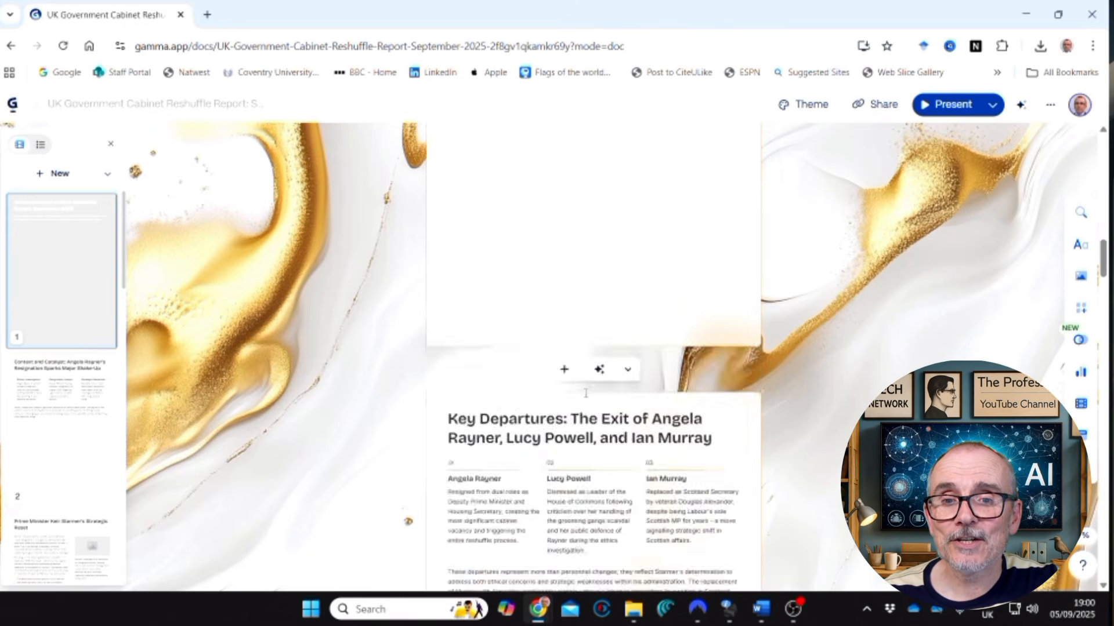
pyautogui.scroll(-4, 585, 393)
pyautogui.scroll(-10, 586, 393)
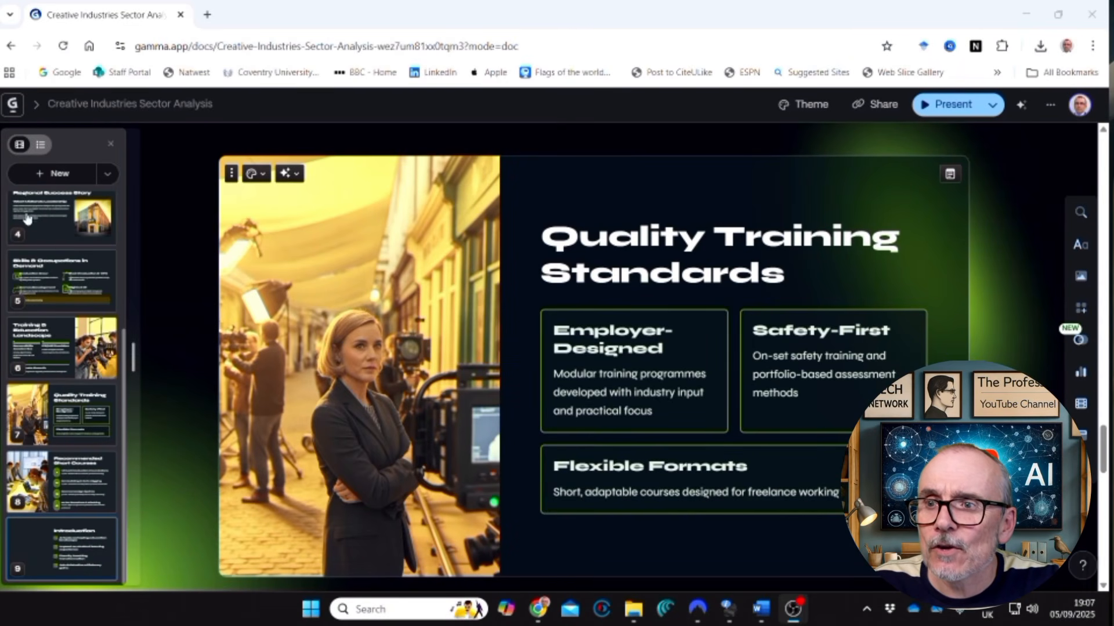
# Switch the Creative Industries Sector Analysis card overview to list view and back to thumbnails, and try to move the first card down.
pyautogui.click(40, 145)
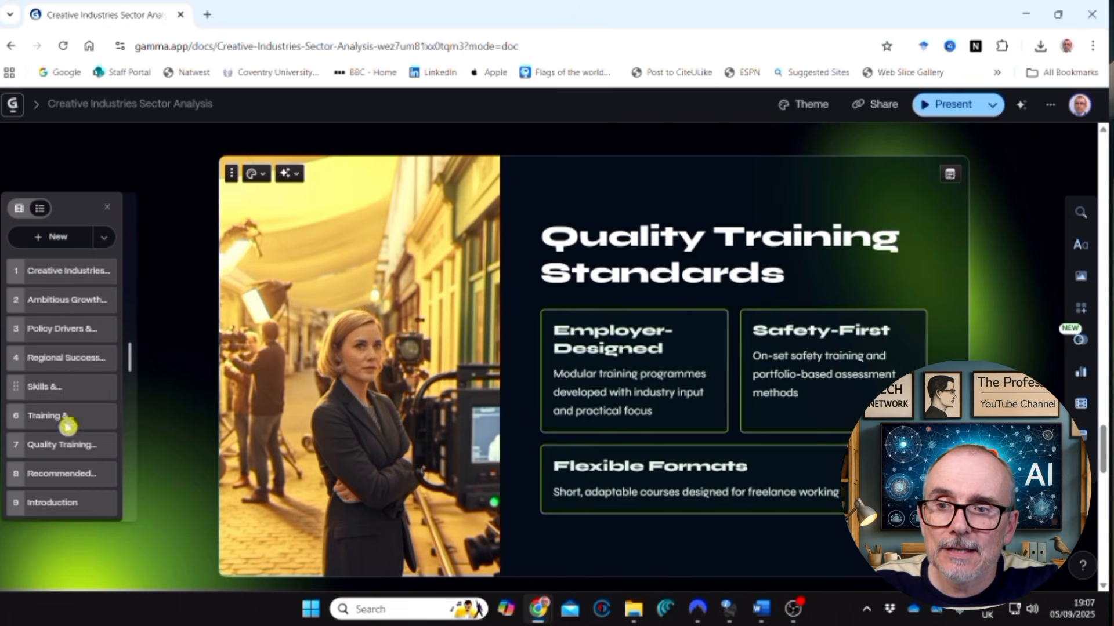
pyautogui.click(20, 208)
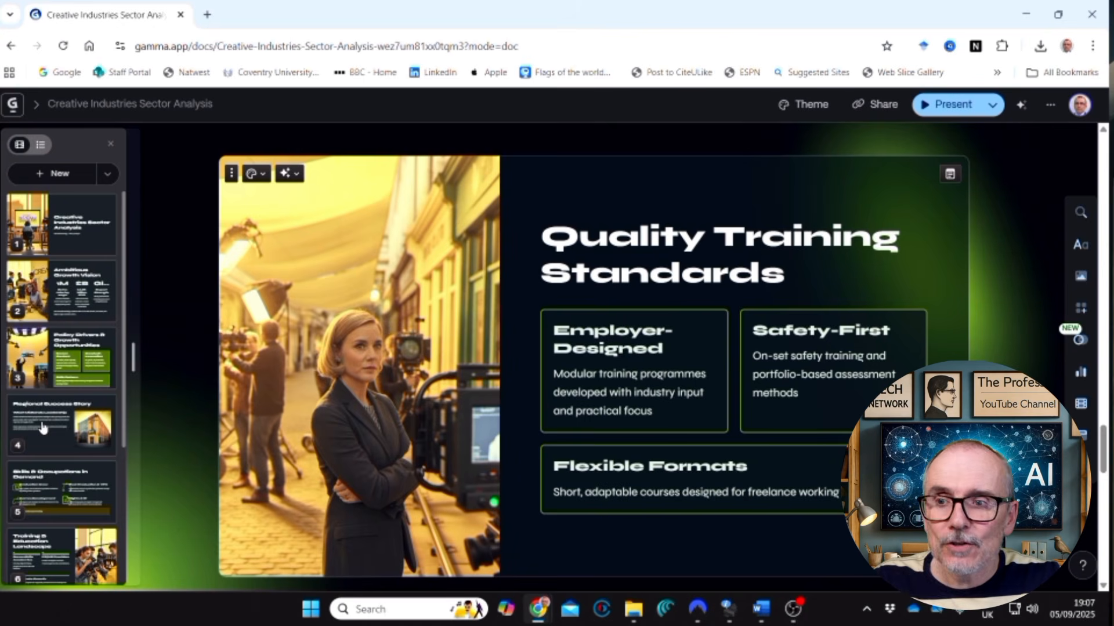
pyautogui.moveTo(61, 238); pyautogui.dragTo(50, 323)
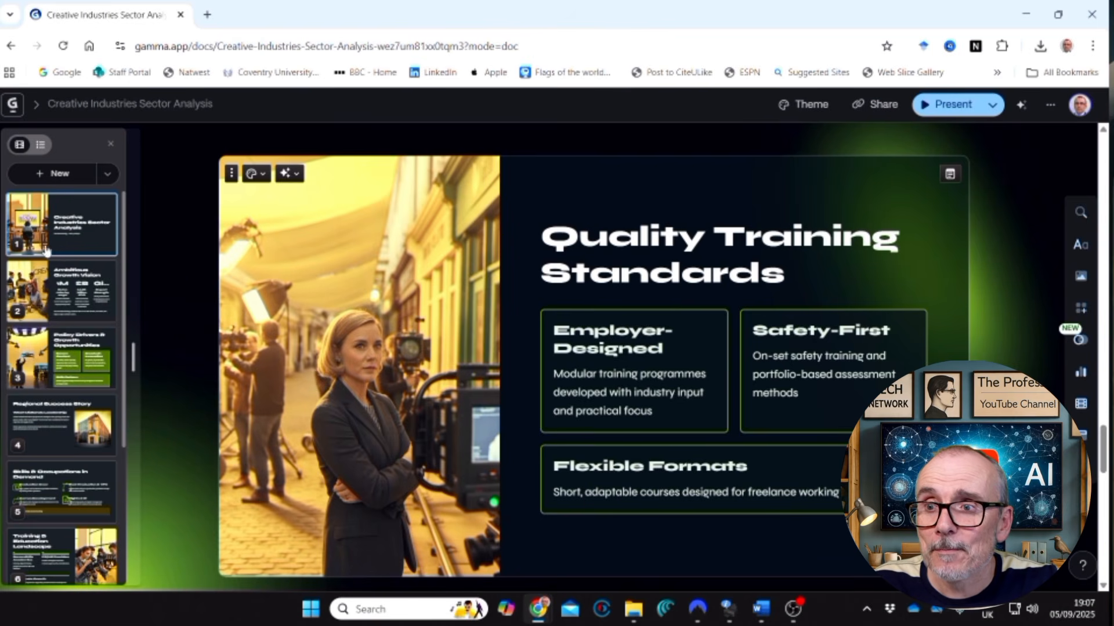
# Copy the Ambitious Growth Vision card to the presentation "Why Gamma Revolutionises Presentation Design".
pyautogui.rightClick(47, 290)
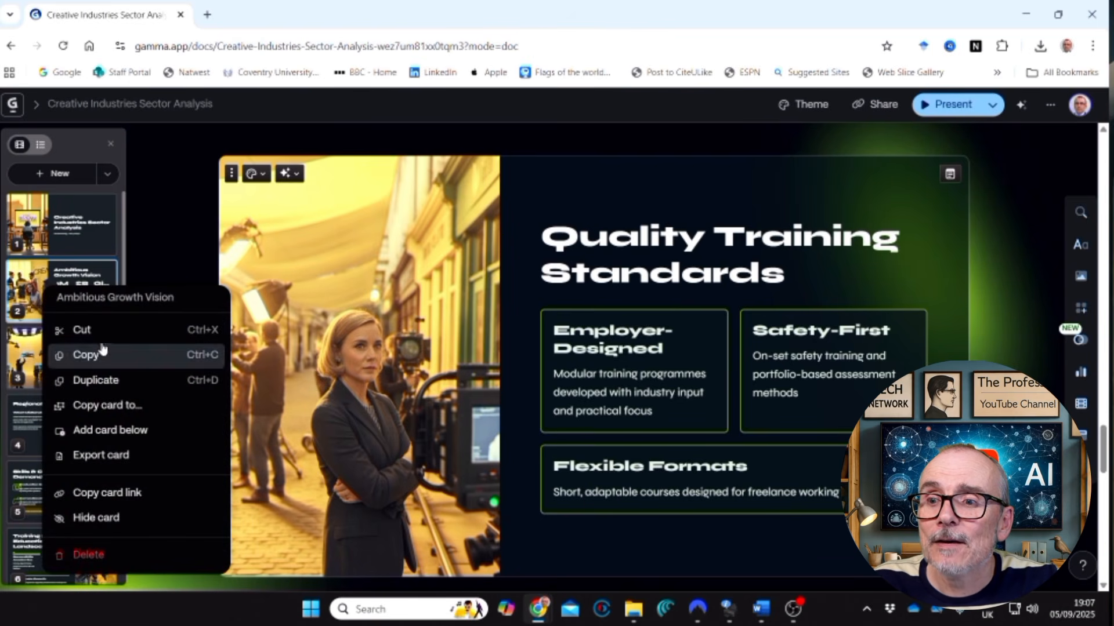
pyautogui.click(101, 406)
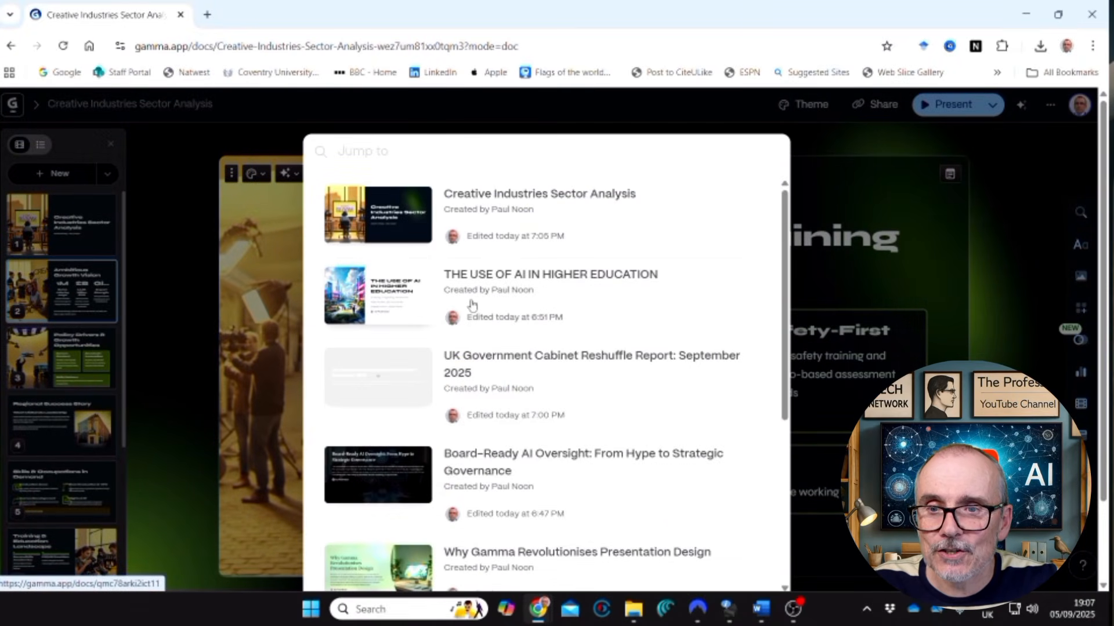
pyautogui.scroll(-3, 427, 317)
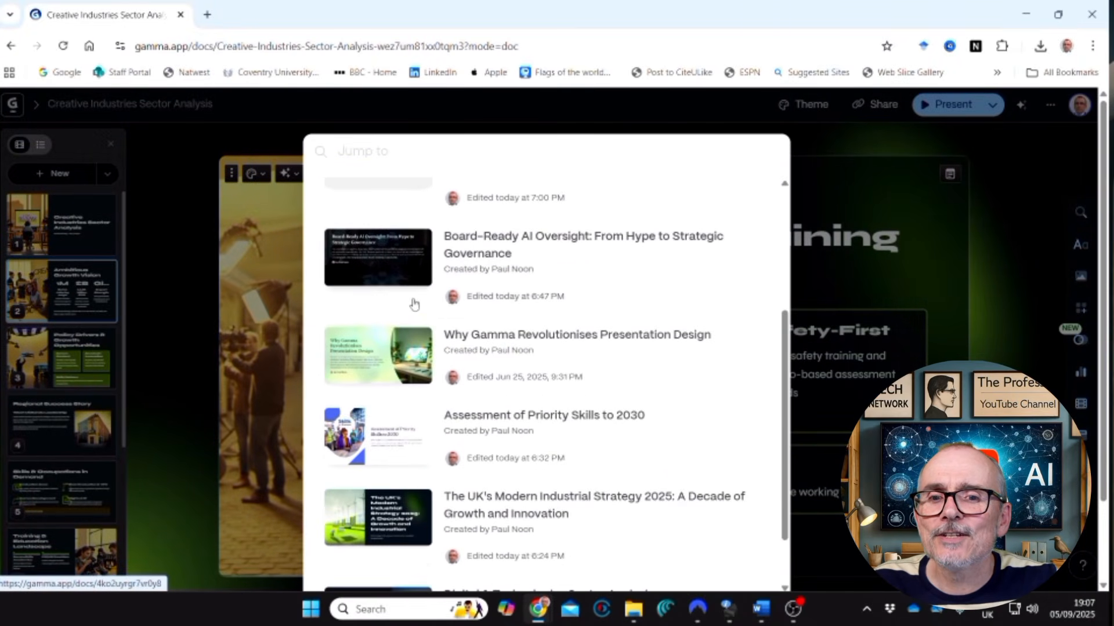
pyautogui.click(364, 358)
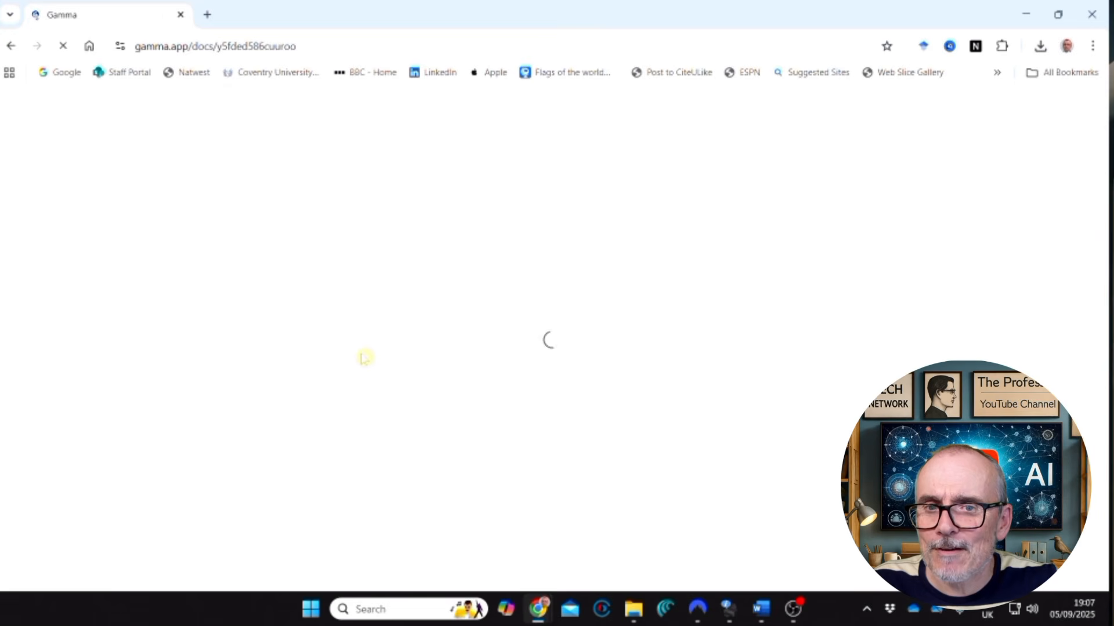